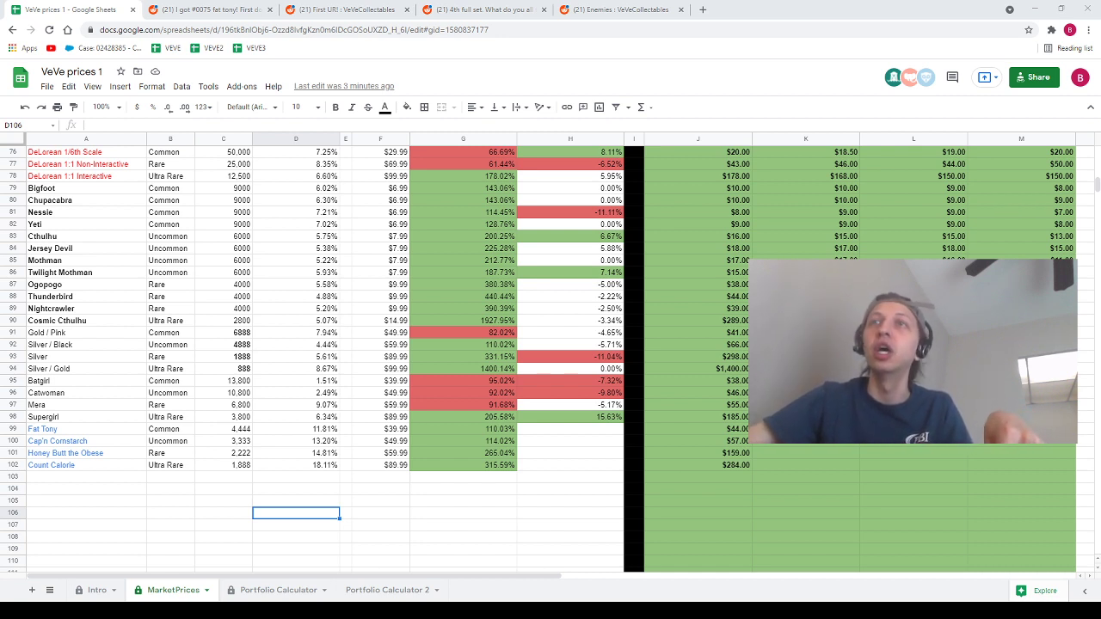
scroll(551, 358, up, 6)
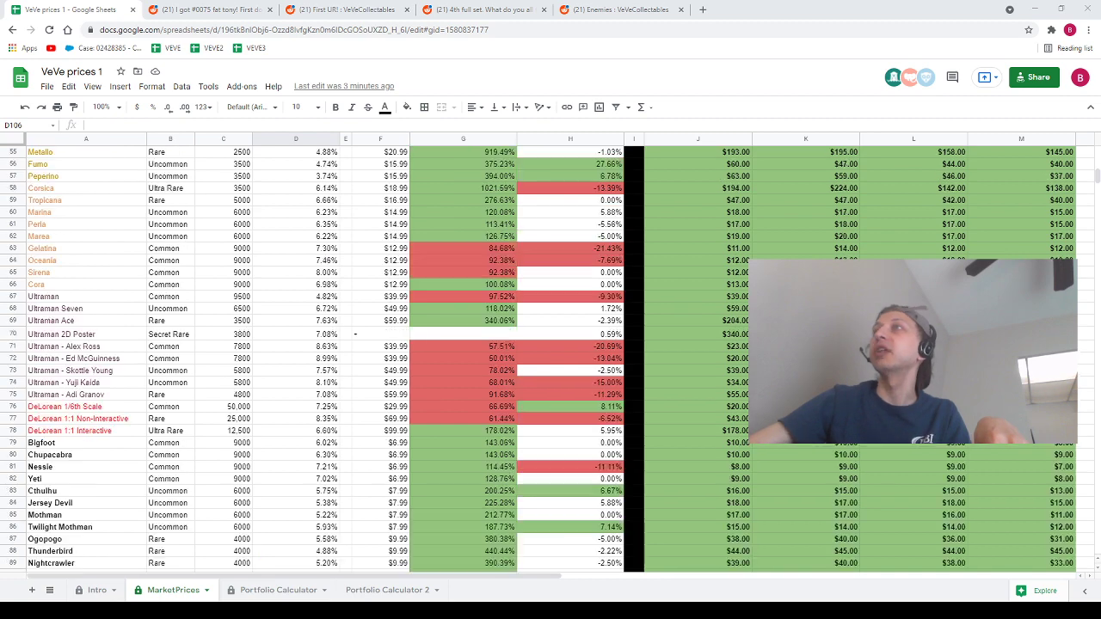
scroll(550, 358, down, 3)
scroll(387, 344, down, 3)
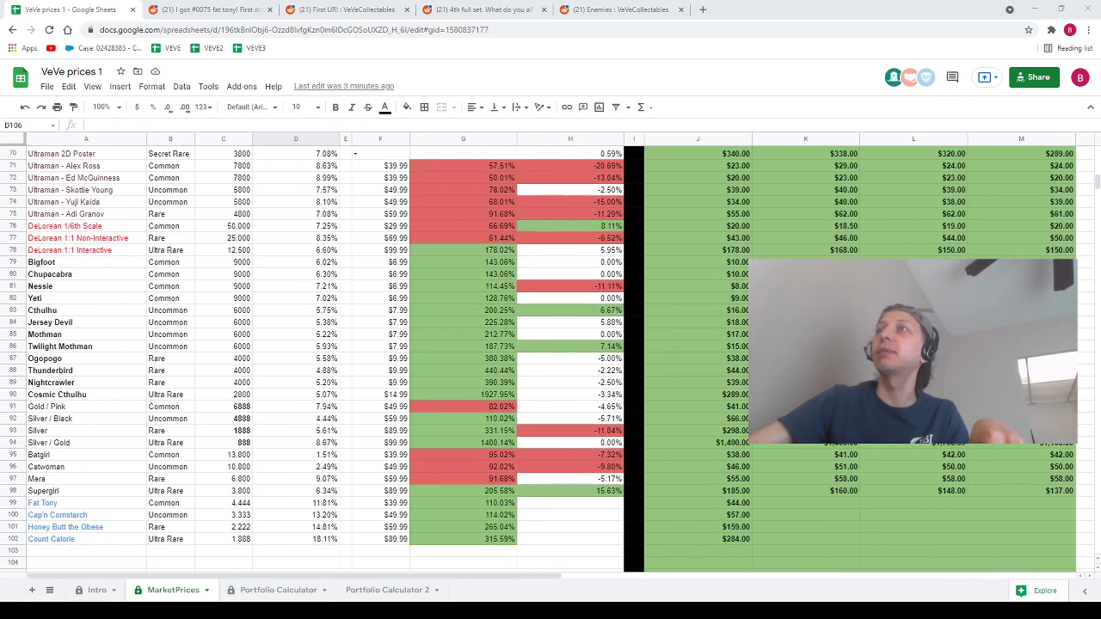
click(273, 589)
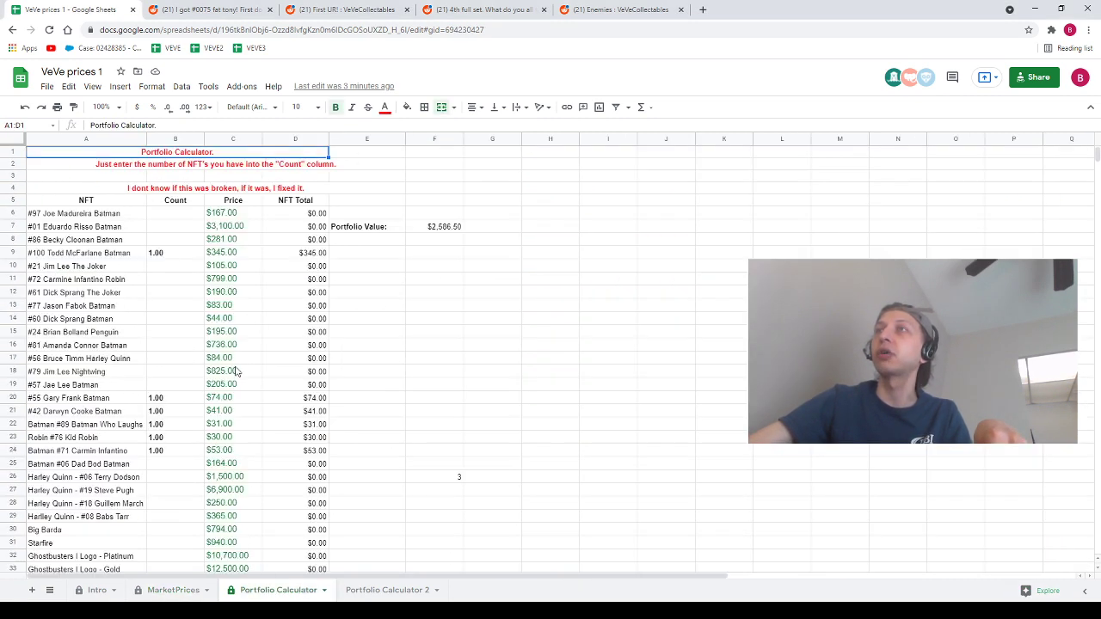
scroll(387, 344, down, 4)
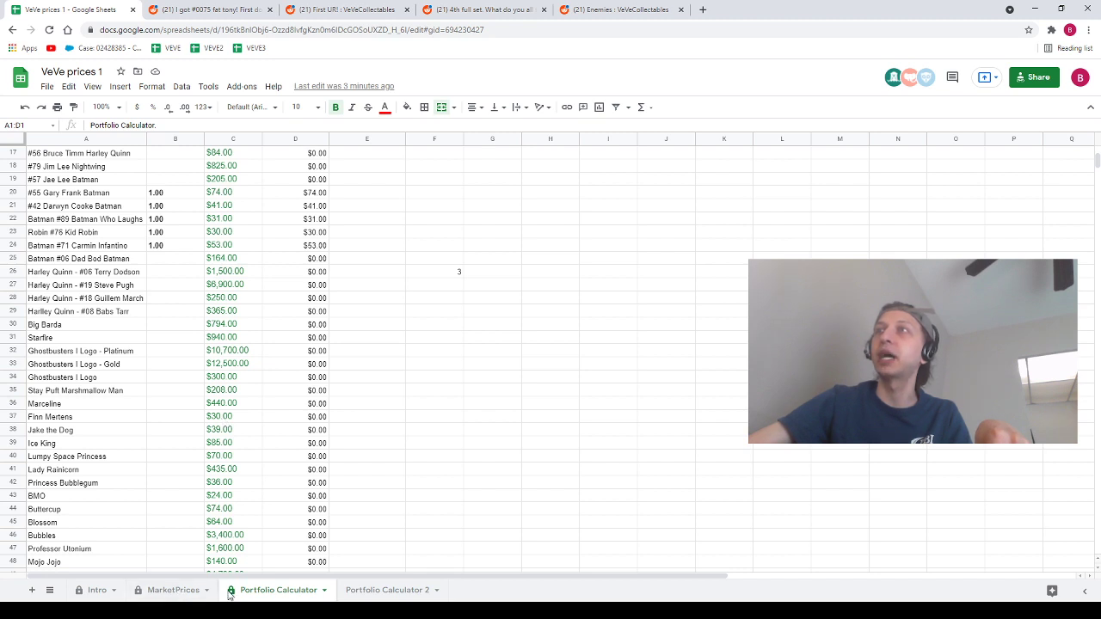
- Copy the four names from Fat Tony to Count Calorie on the MarketPrices sheet into A103:A106 of the Portfolio Calculator sheet
click(173, 590)
scroll(60, 333, down, 4)
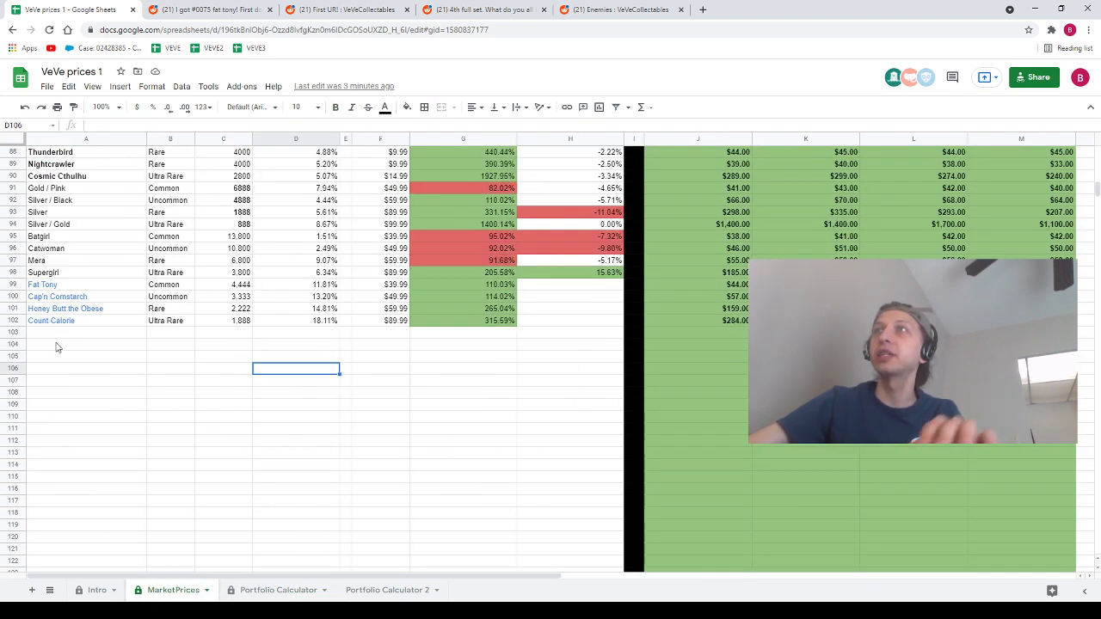
drag(60, 285, 62, 323)
key(ctrl+c)
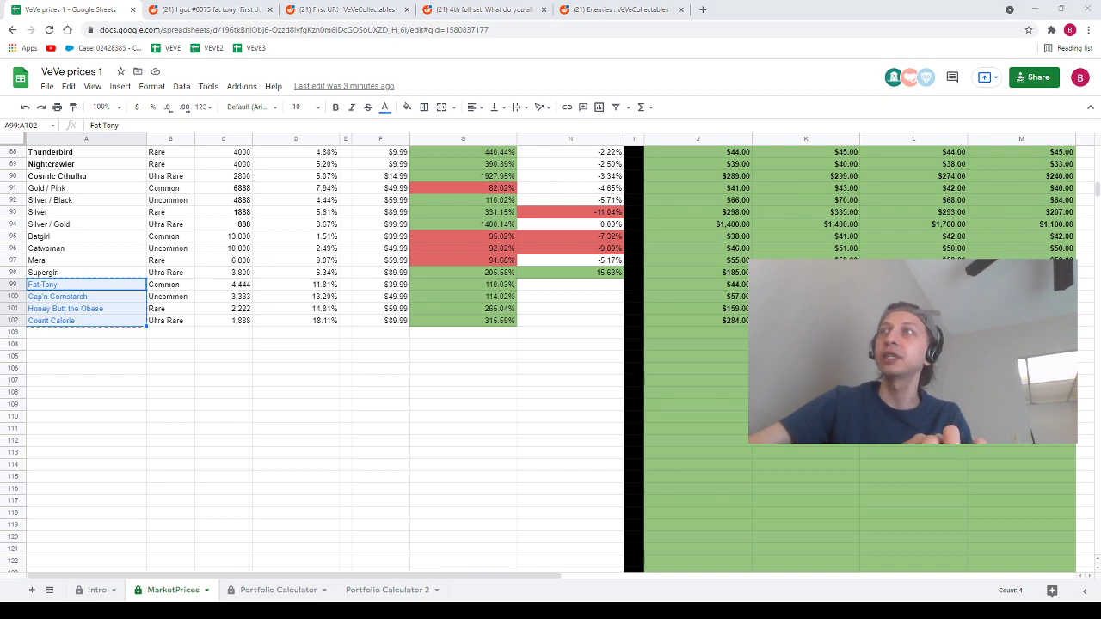
key(ctrl+shift+Page_Down)
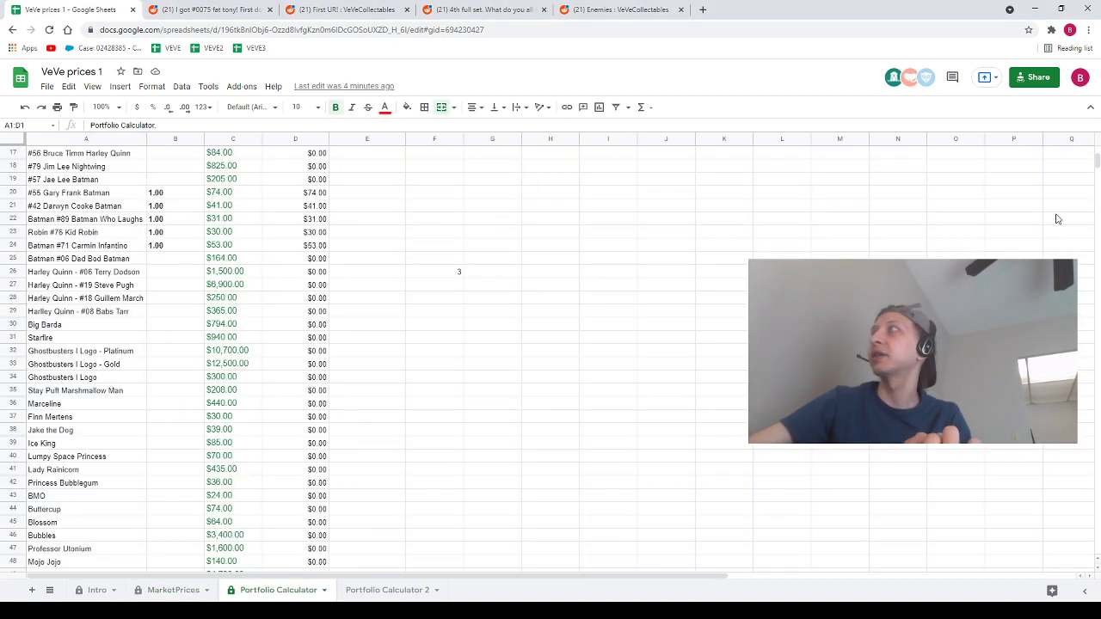
scroll(53, 475, down, 10)
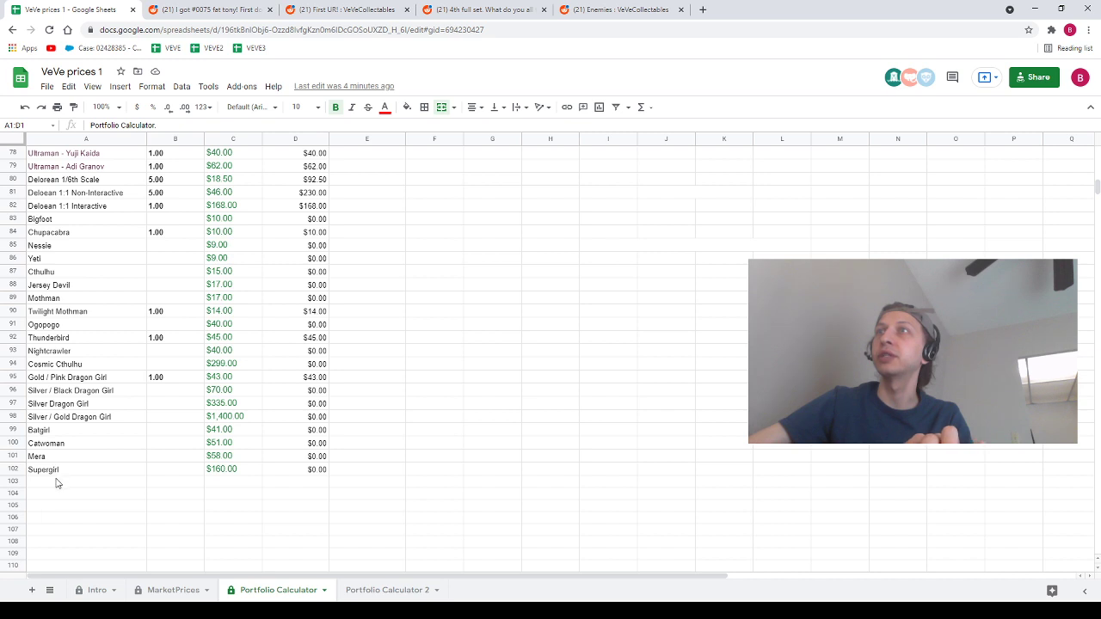
click(57, 483)
key(ctrl+v)
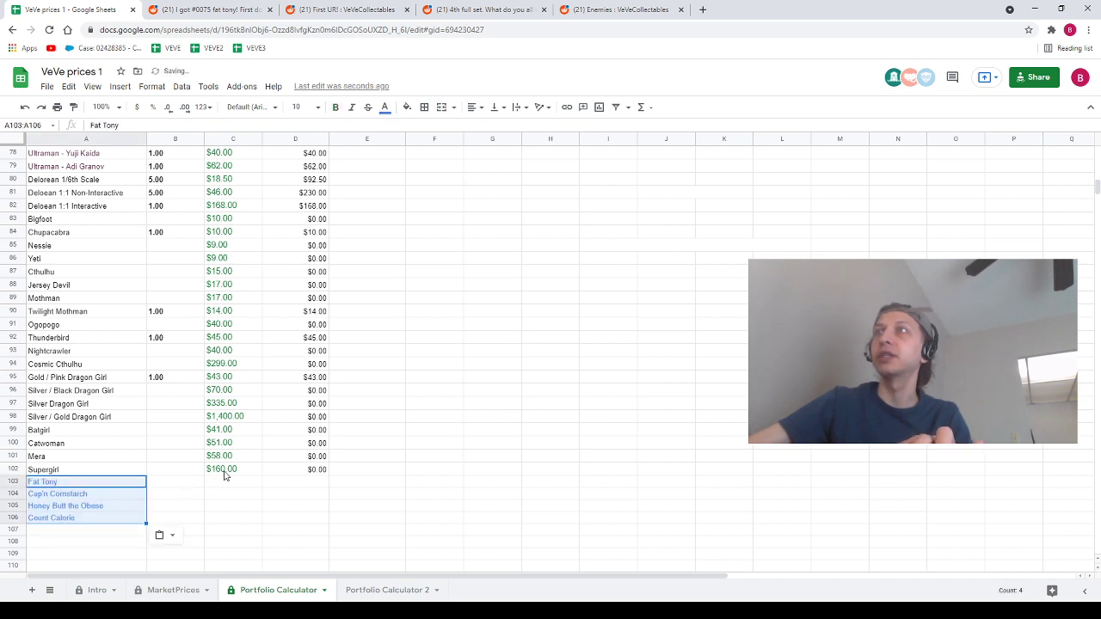
- Extend the Price and NFT Total formulas from the Supergirl row down through row 106
click(232, 469)
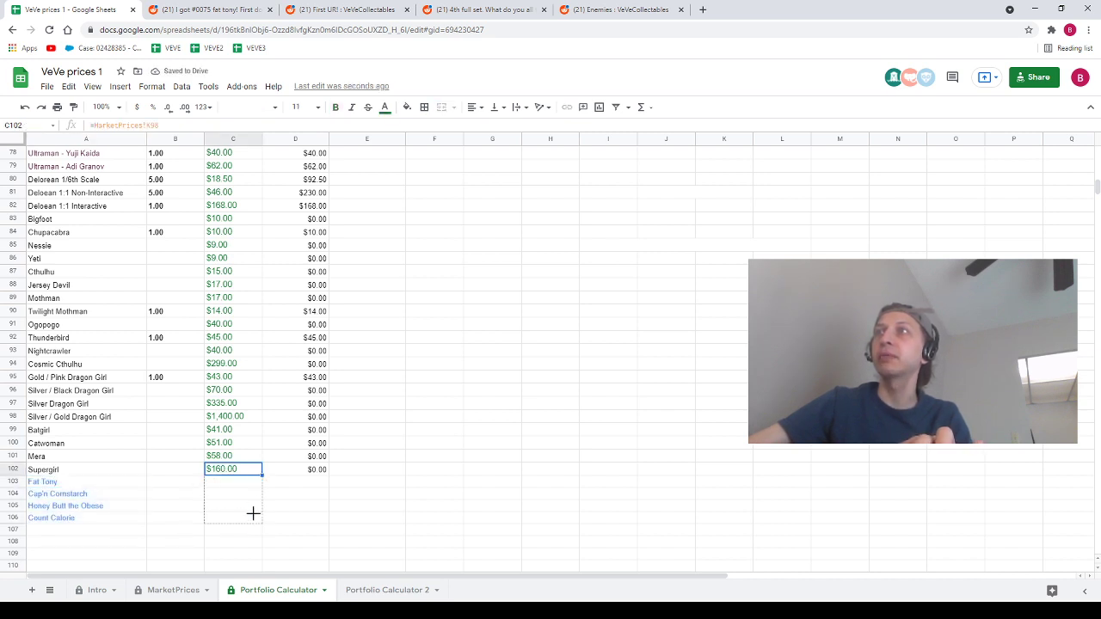
drag(253, 513, 252, 516)
key(ctrl+z)
click(325, 471)
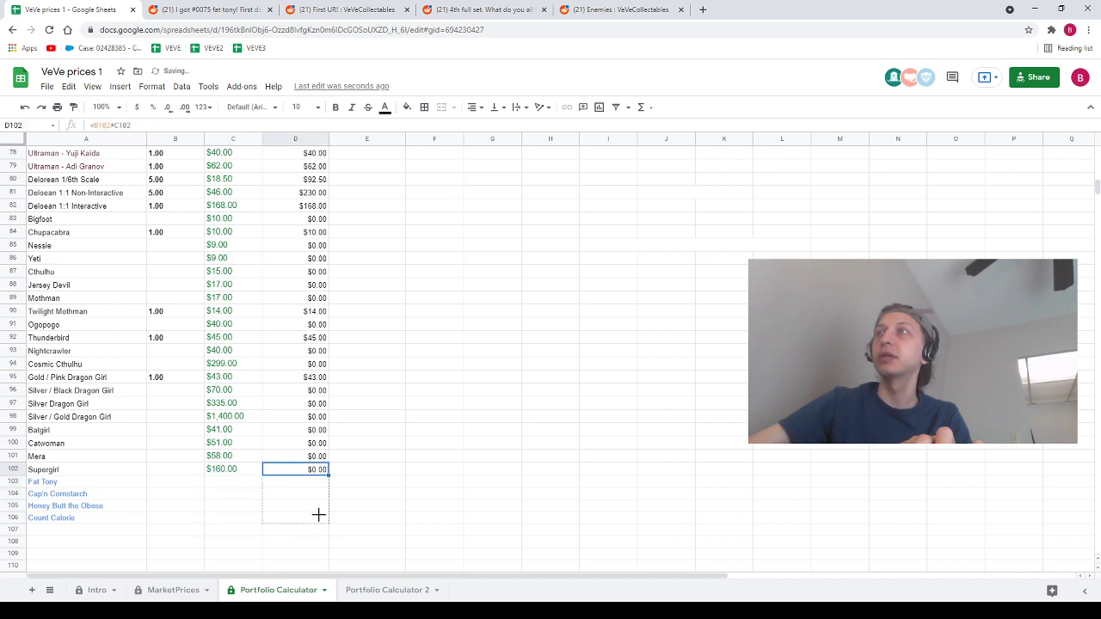
drag(359, 517, 359, 517)
click(361, 506)
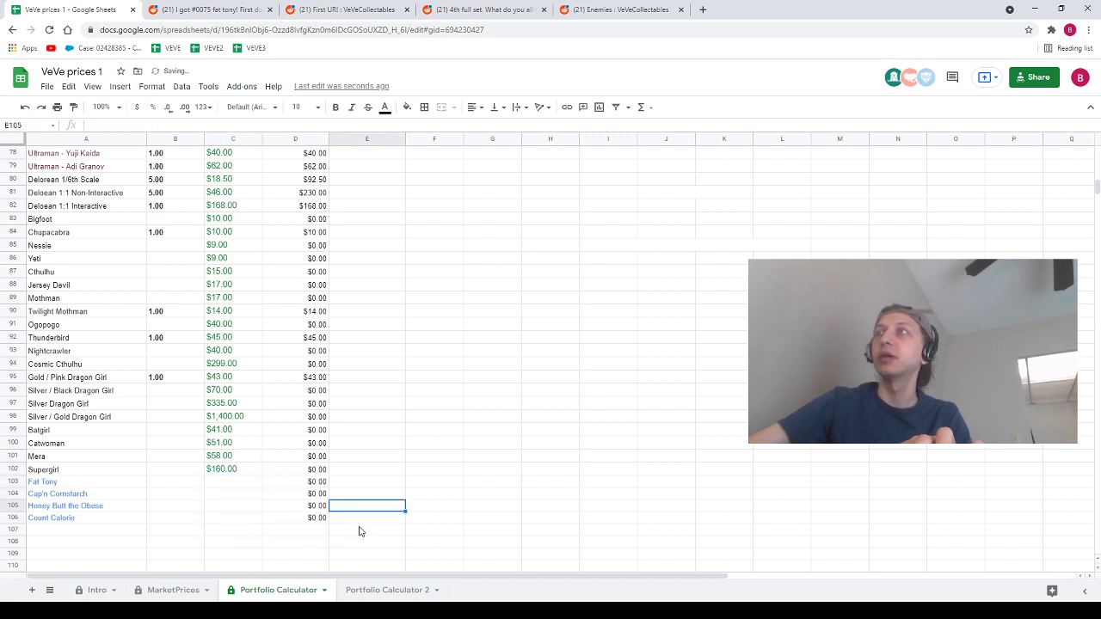
- Compare the Price formulas in C102 and C103 with the cells holding the new NFTs' prices on the MarketPrices sheet
click(240, 484)
click(235, 472)
click(235, 483)
click(231, 474)
click(230, 486)
click(230, 474)
click(228, 484)
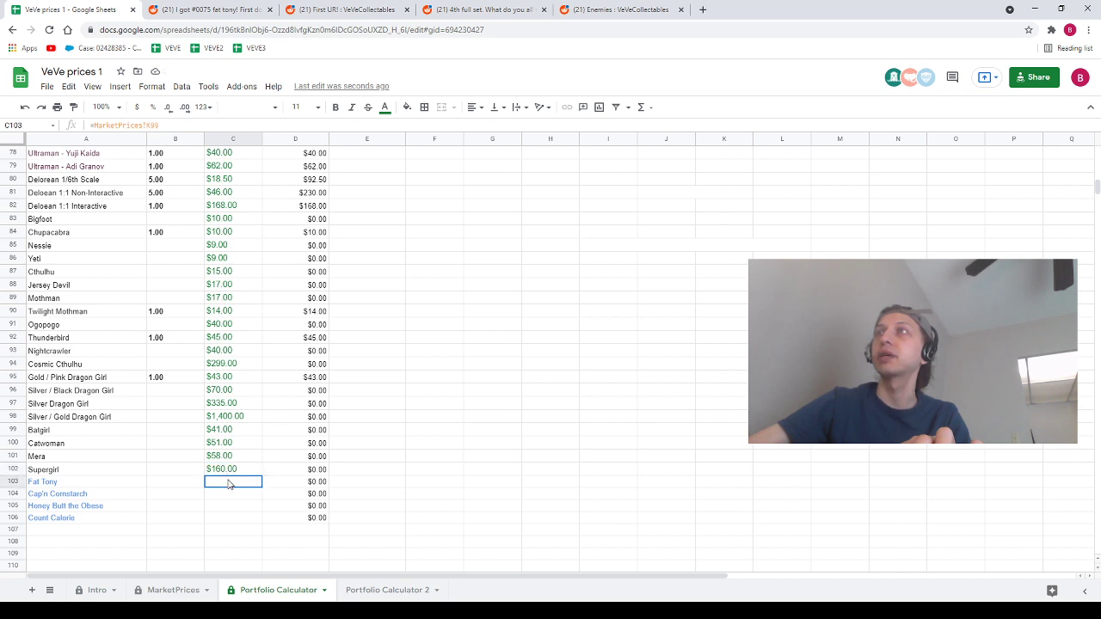
click(170, 588)
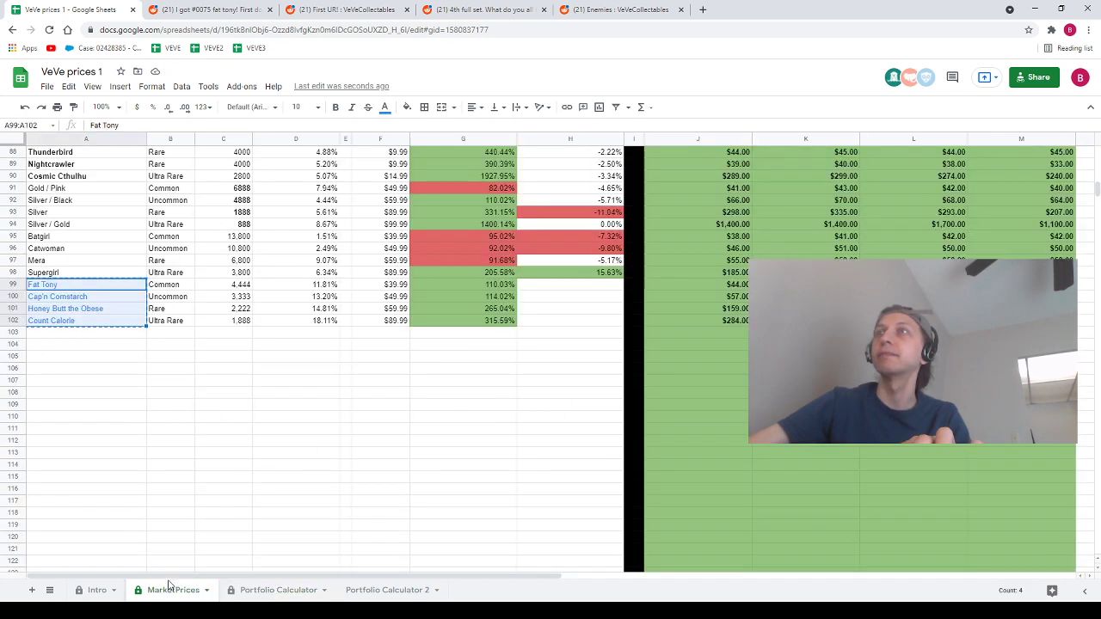
click(172, 464)
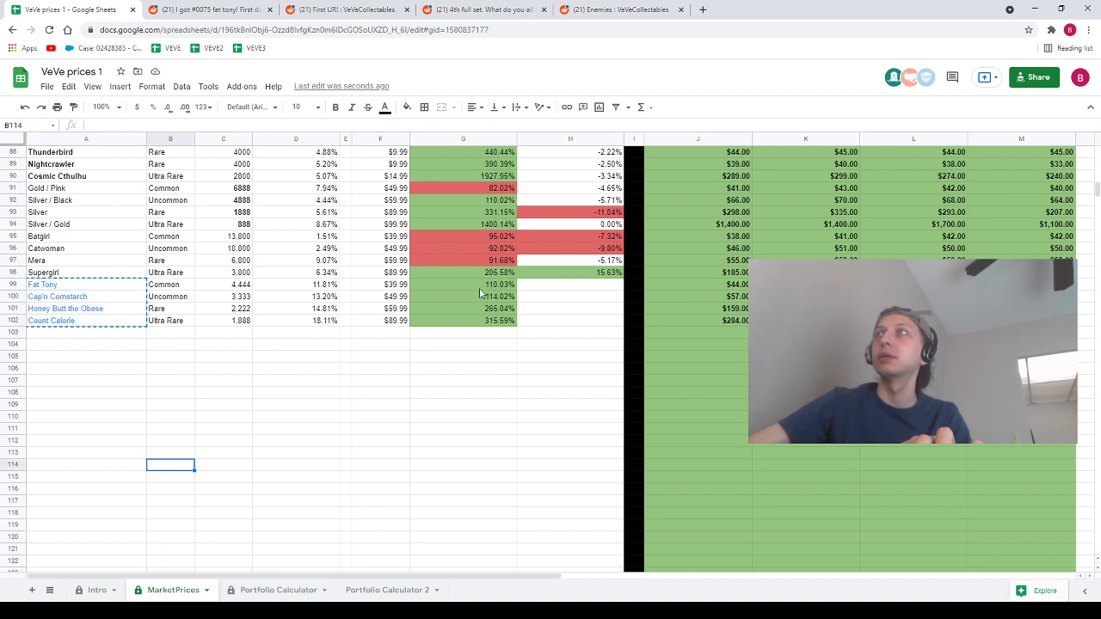
click(689, 298)
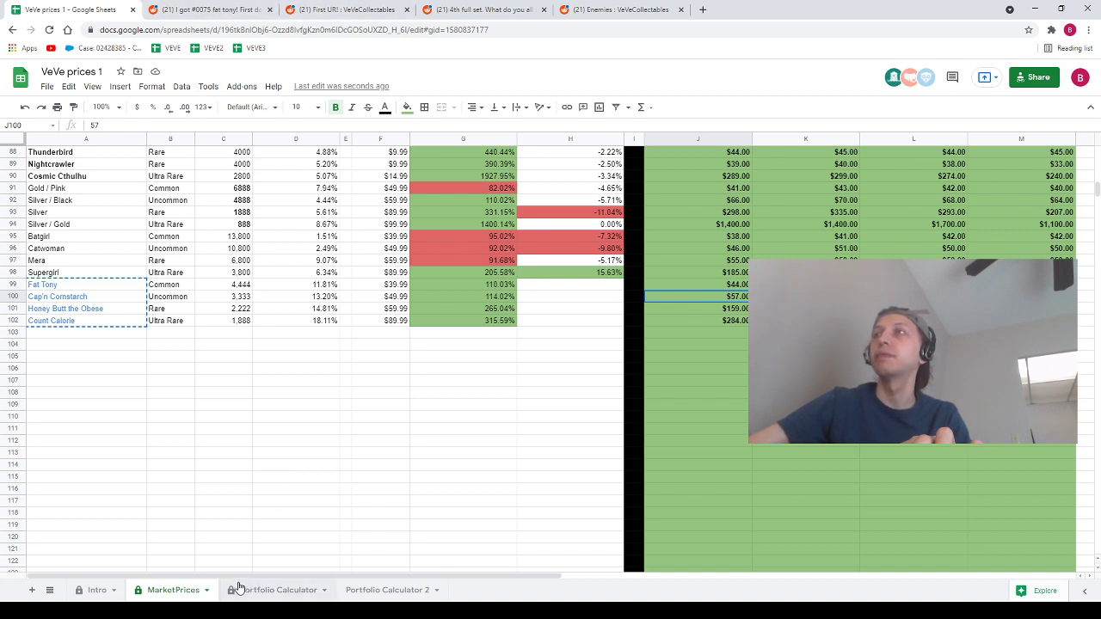
- Change Fat Tony's Price formula in C103 of the Portfolio Calculator sheet to =MarketPrices!J99
key(ctrl+Page_Down)
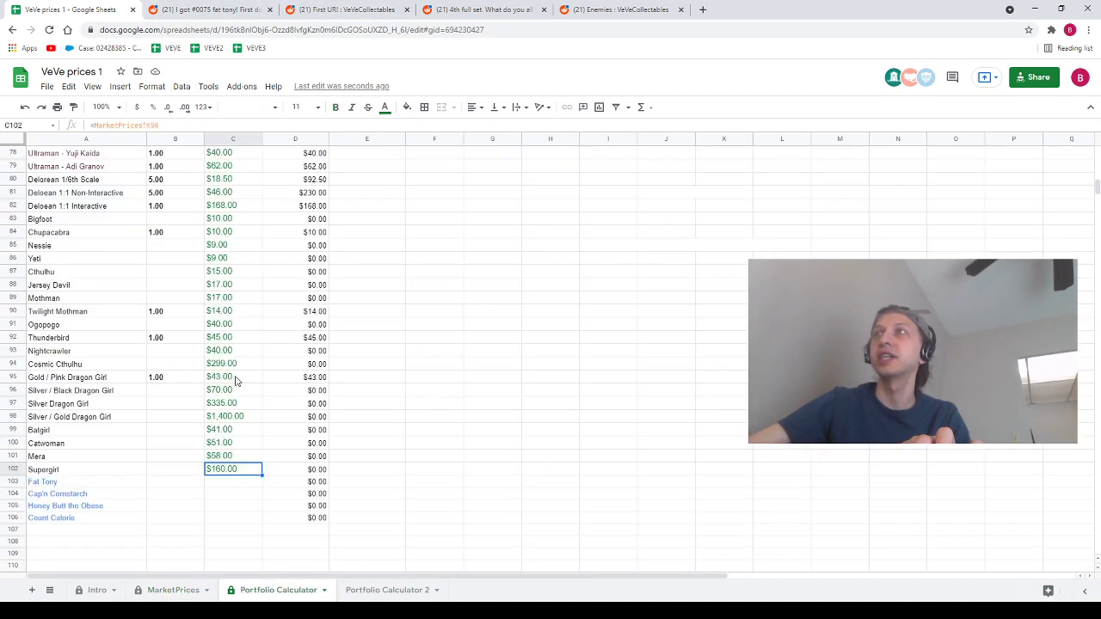
key(Down)
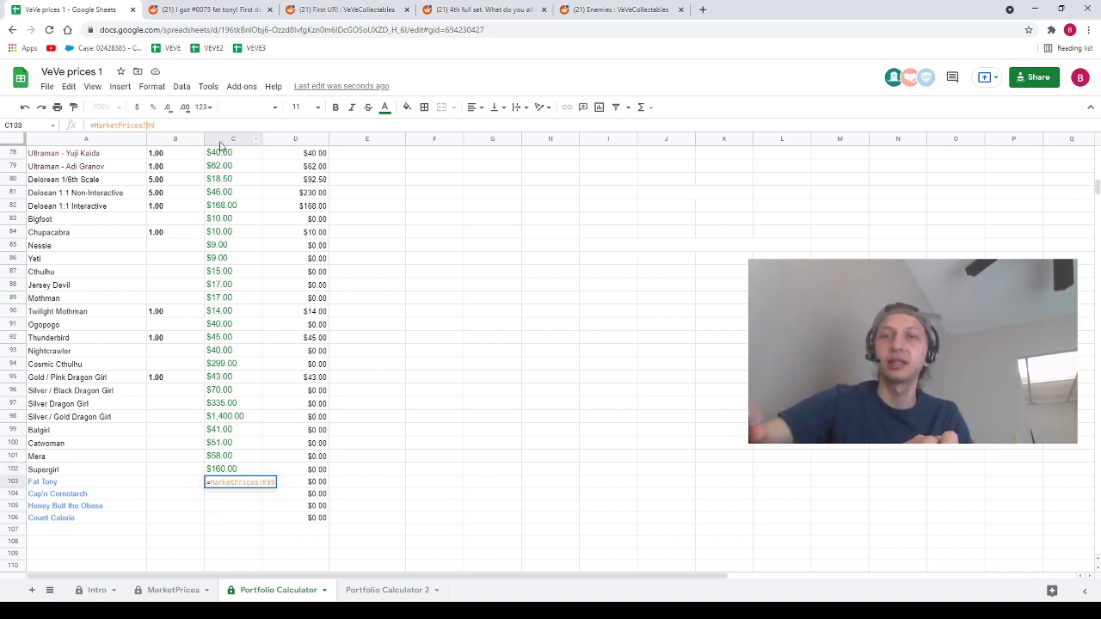
key(BackSpace)
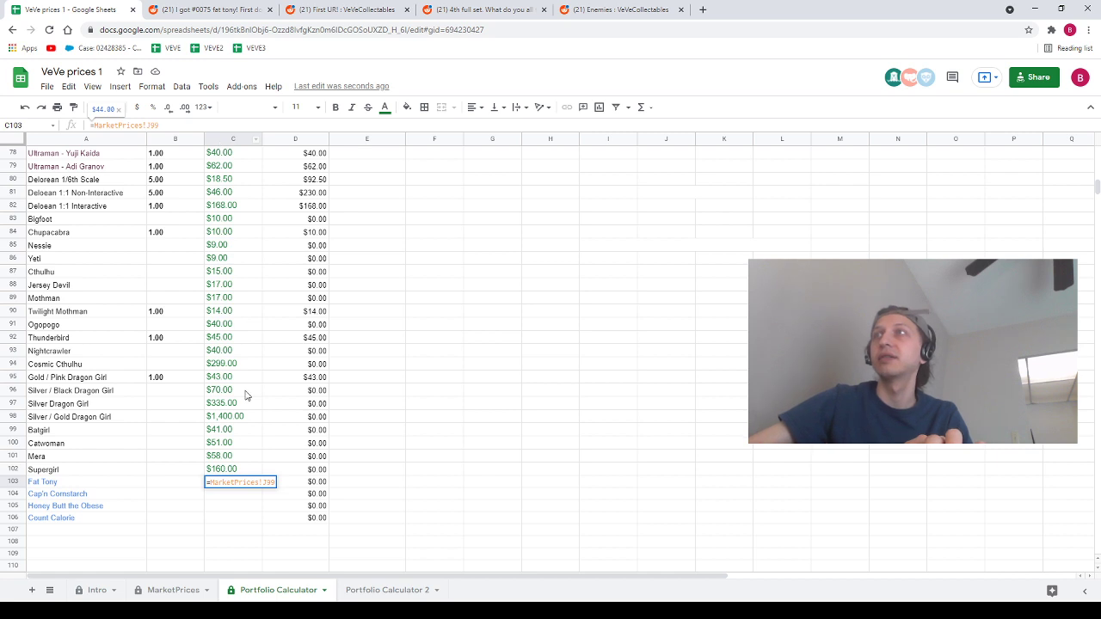
click(246, 391)
click(257, 486)
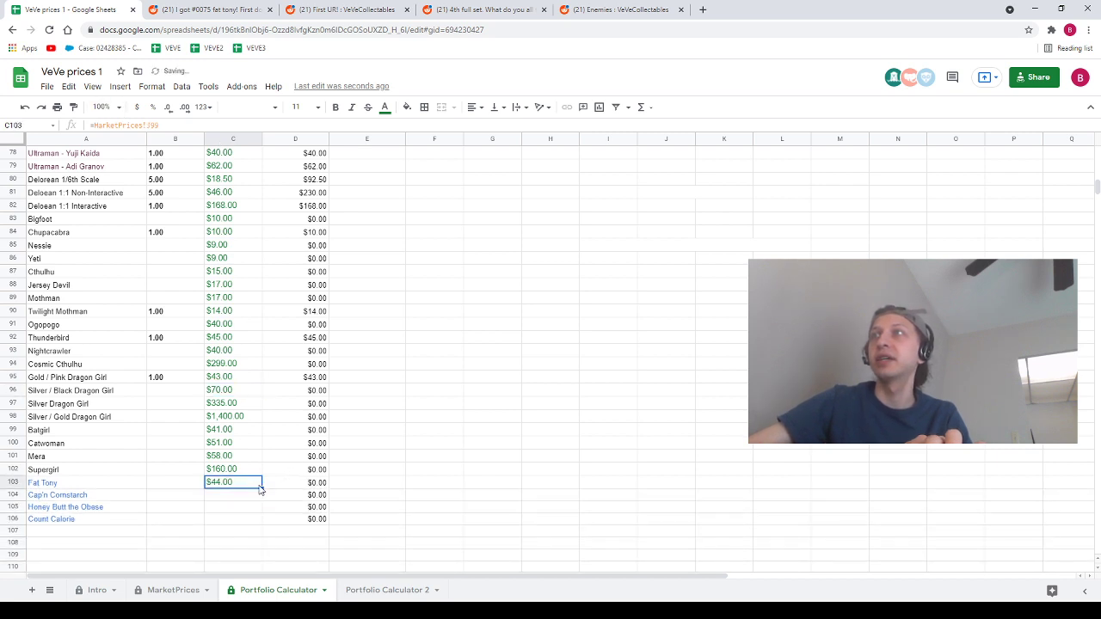
- Fill the Price formula from C103 up to C6 and down to C106 on the Portfolio Calculator sheet
drag(260, 488, 245, 213)
click(258, 484)
drag(387, 318, 397, 332)
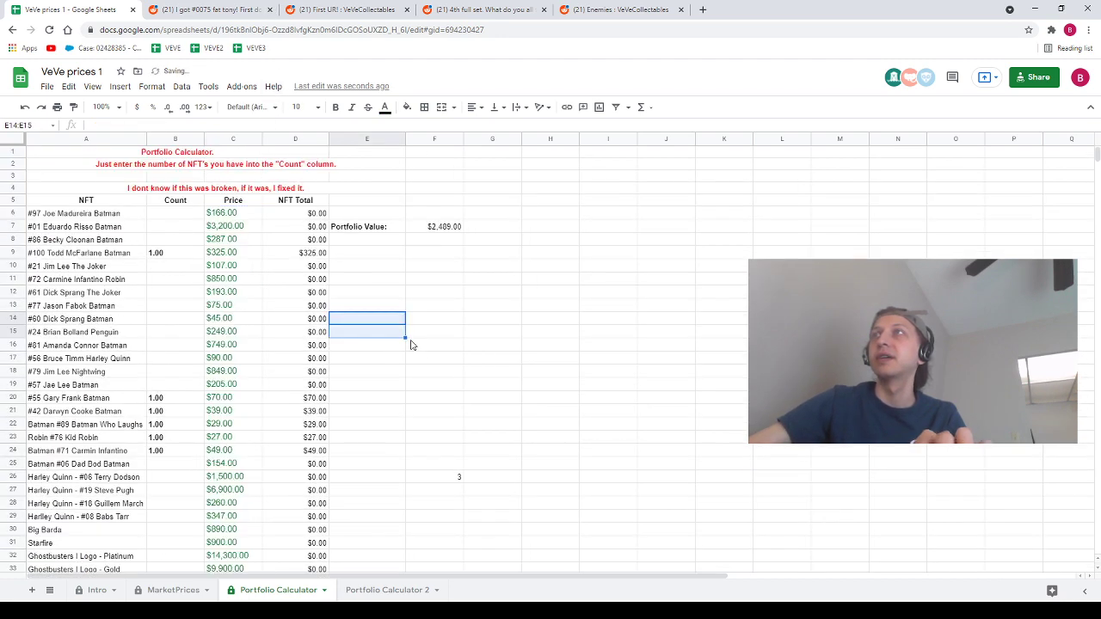
click(411, 345)
scroll(414, 349, down, 6)
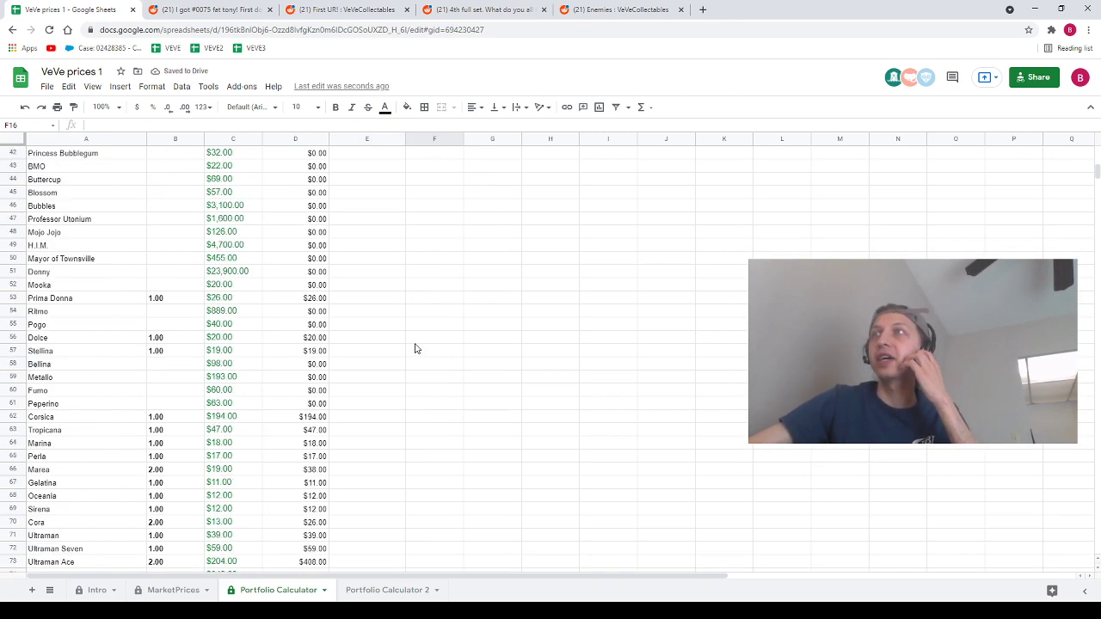
scroll(412, 351, down, 8)
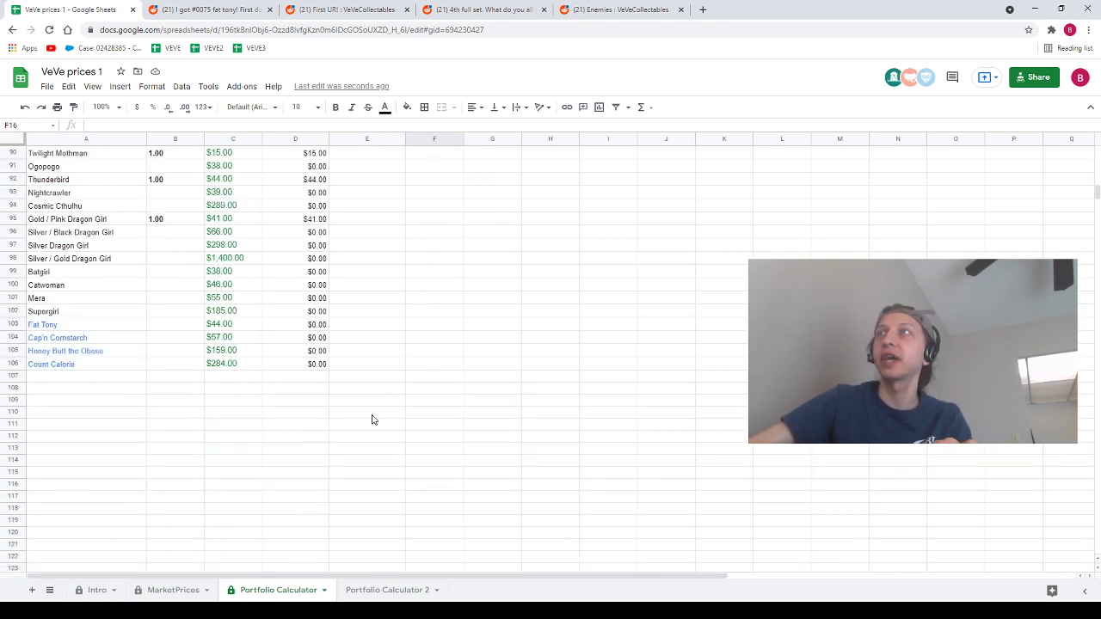
- Paste the four copied names, Fat Tony to Count Calorie, into A103:A106 of the Portfolio Calculator 2 sheet
click(366, 590)
scroll(62, 442, down, 1)
scroll(62, 443, down, 14)
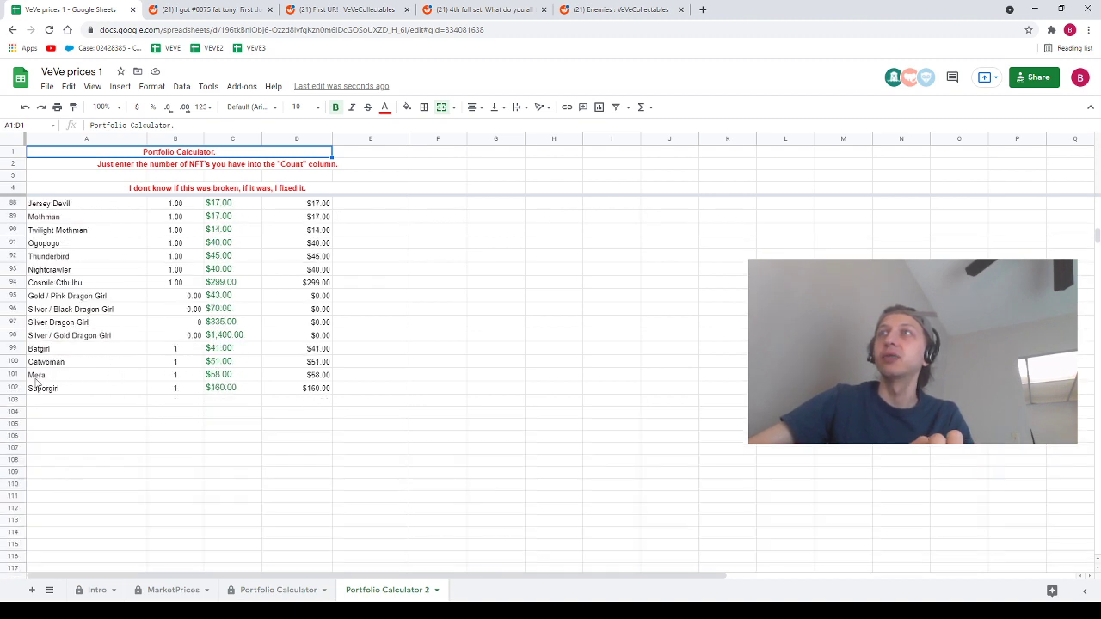
click(48, 400)
text(Fat Tony Cap'n Cornstarch Honey Butt the Obese Count Calorie)
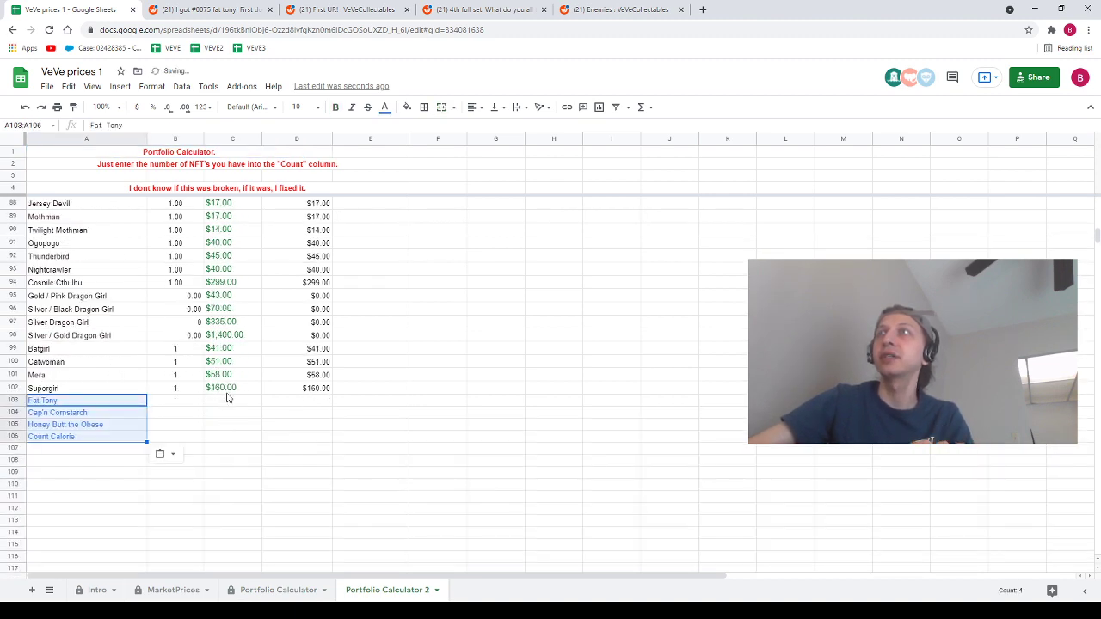
- Extend the Price formula from C102 down to C106 and change the formula in C106 to =MarketPrices!J102
click(226, 392)
drag(261, 393, 255, 440)
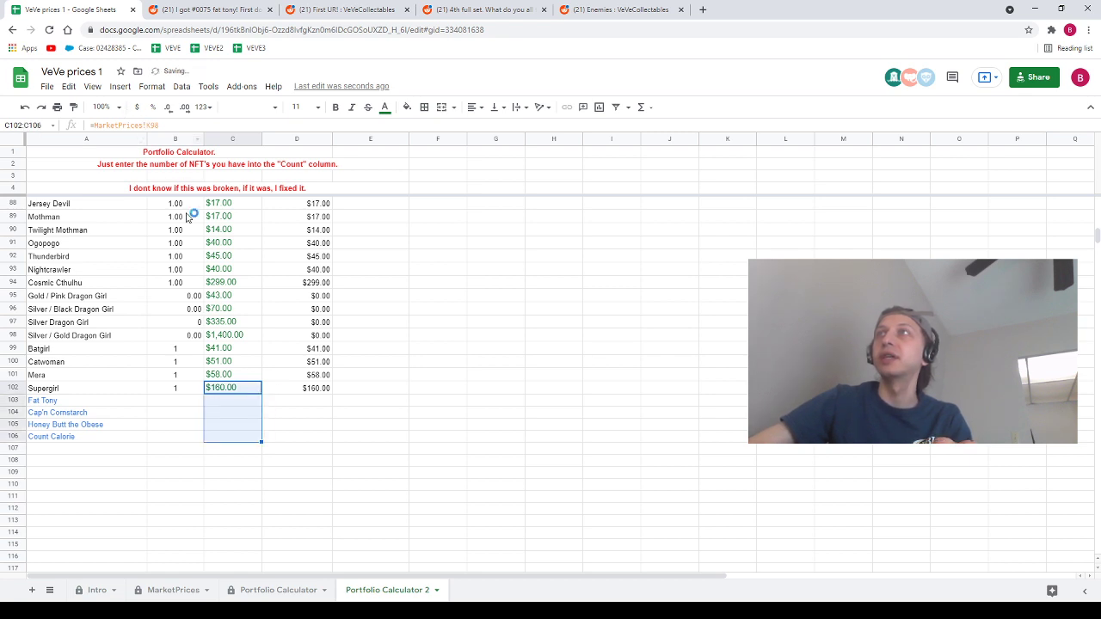
click(232, 437)
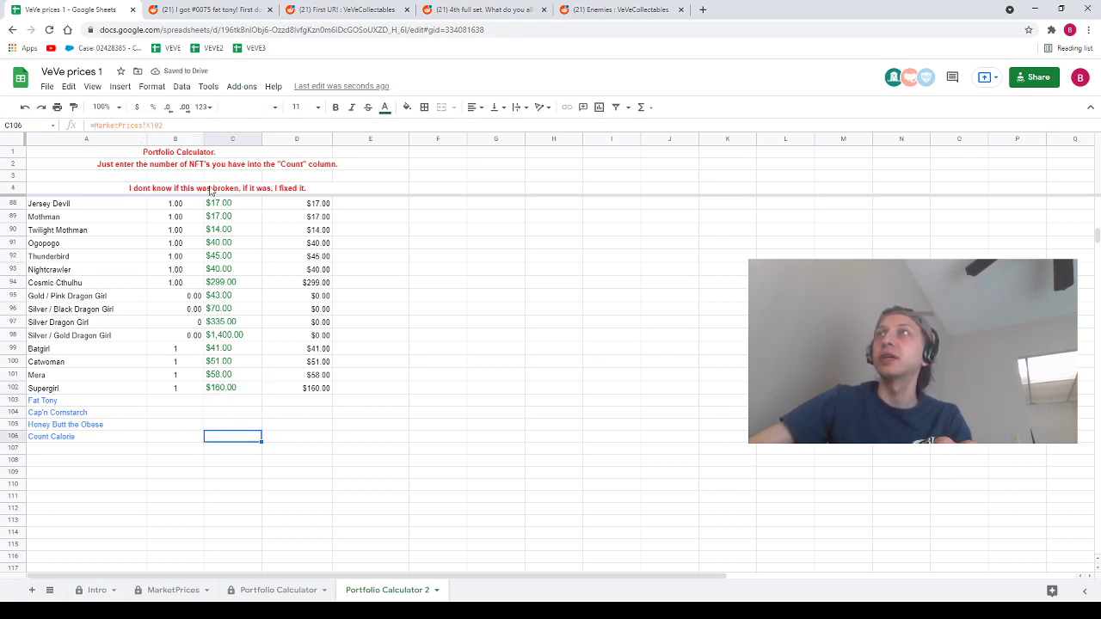
click(150, 124)
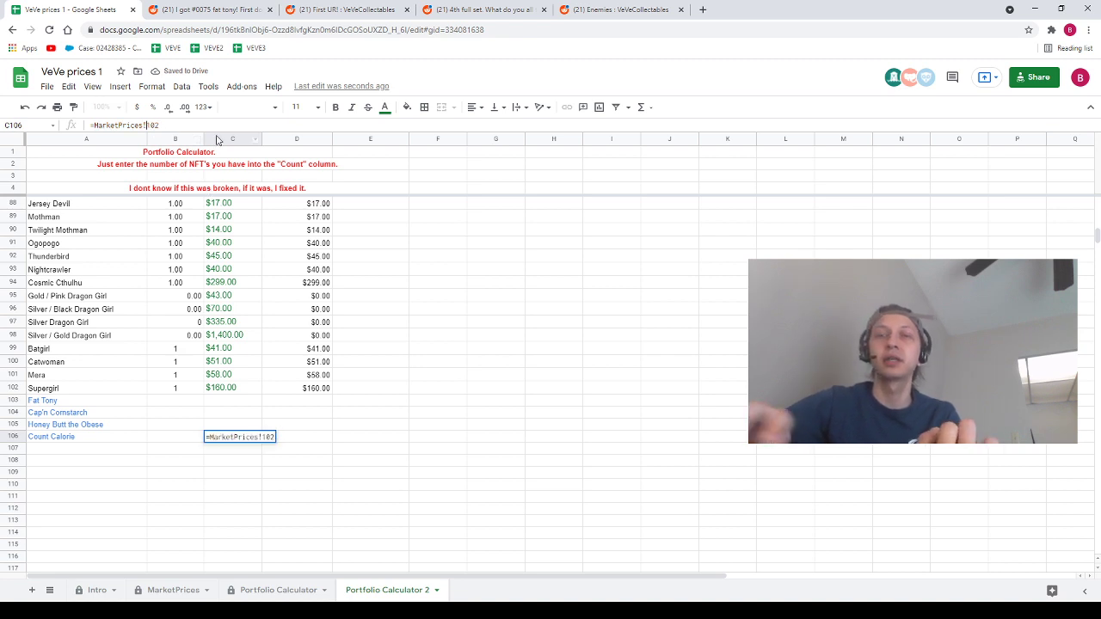
click(243, 498)
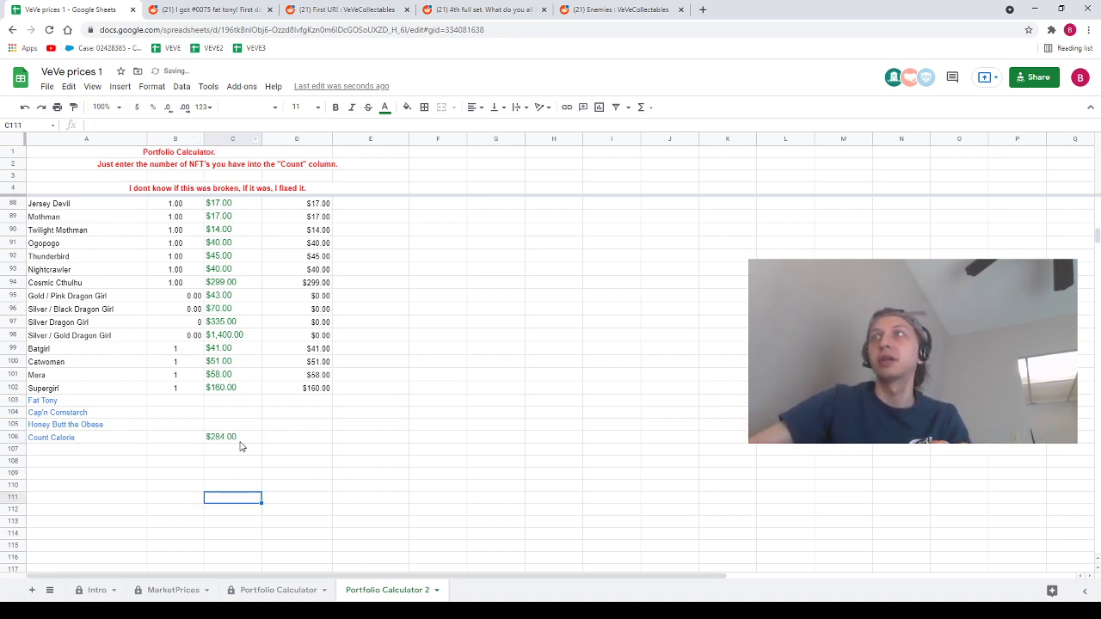
- Fill the Price formula from C106 up through the whole Price column to C6 and check the new NFTs' price cells
click(245, 440)
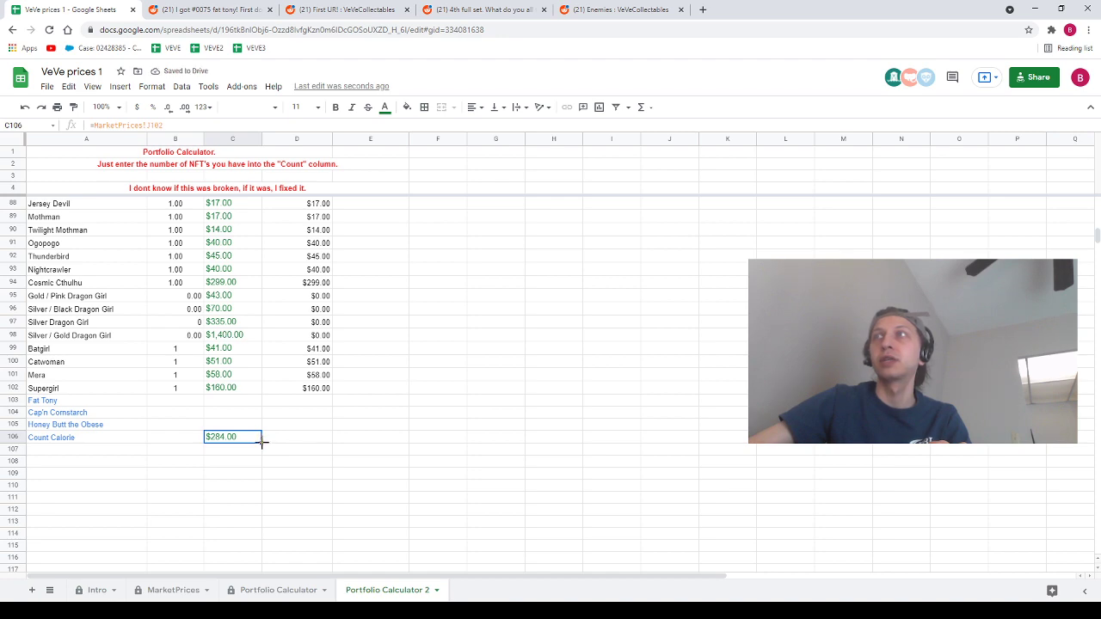
drag(261, 438, 221, 217)
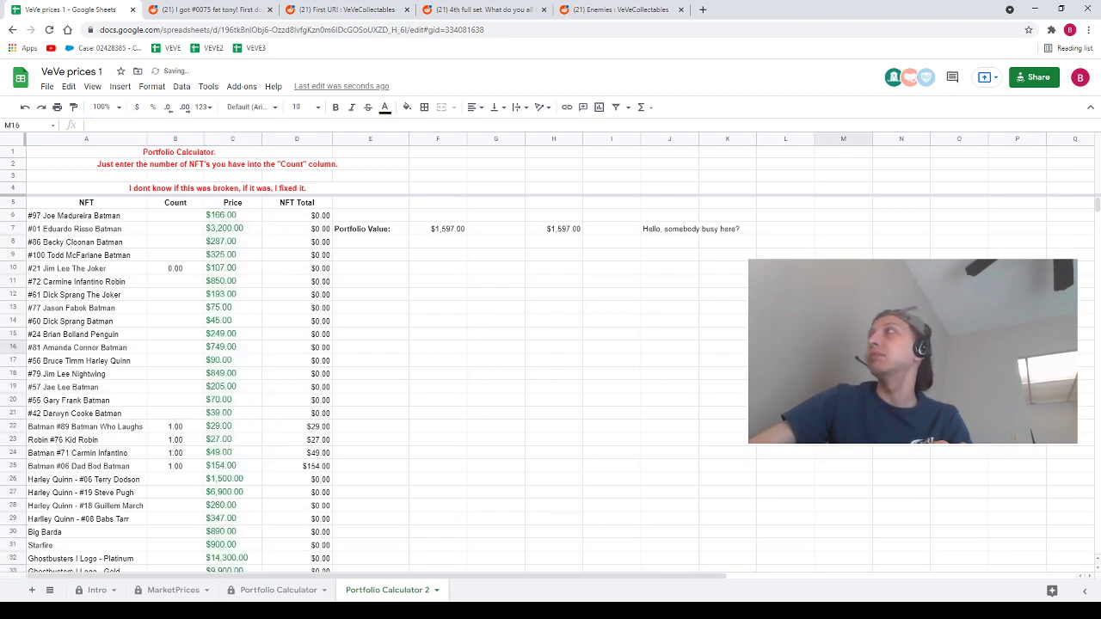
scroll(588, 346, down, 3)
click(842, 229)
scroll(619, 408, down, 10)
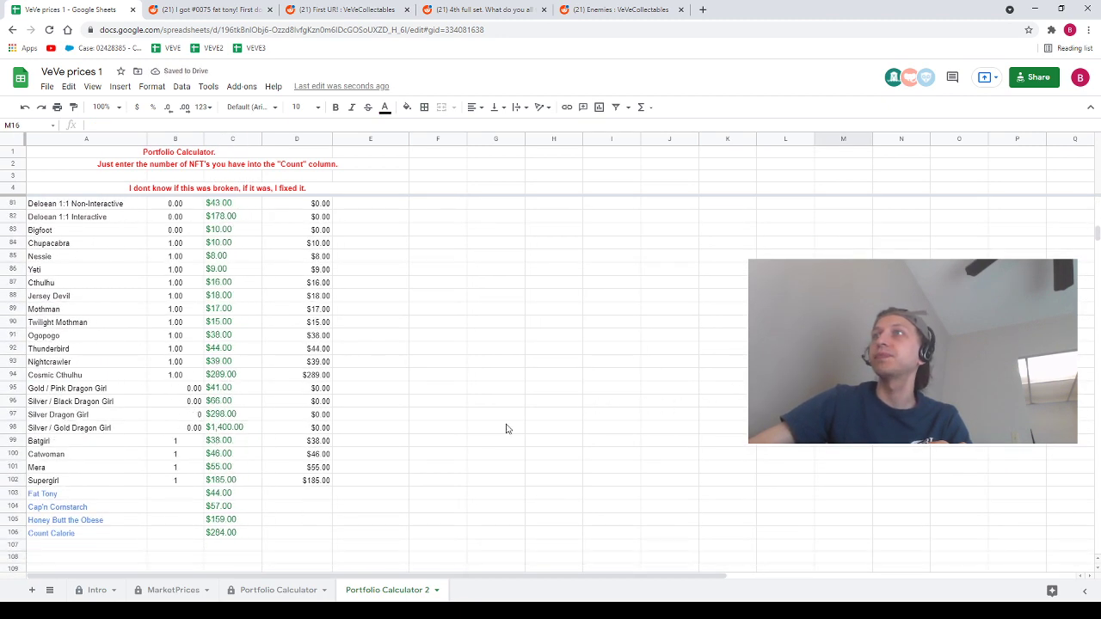
click(220, 520)
click(222, 507)
click(223, 493)
- Enter counts of 1 for Fat Tony, 2 for Cap'n Cornstarch and 23 for Honey Butt the Obese on Portfolio Calculator 2
click(177, 493)
text(1)
click(177, 507)
text(2)
click(177, 523)
text(23)
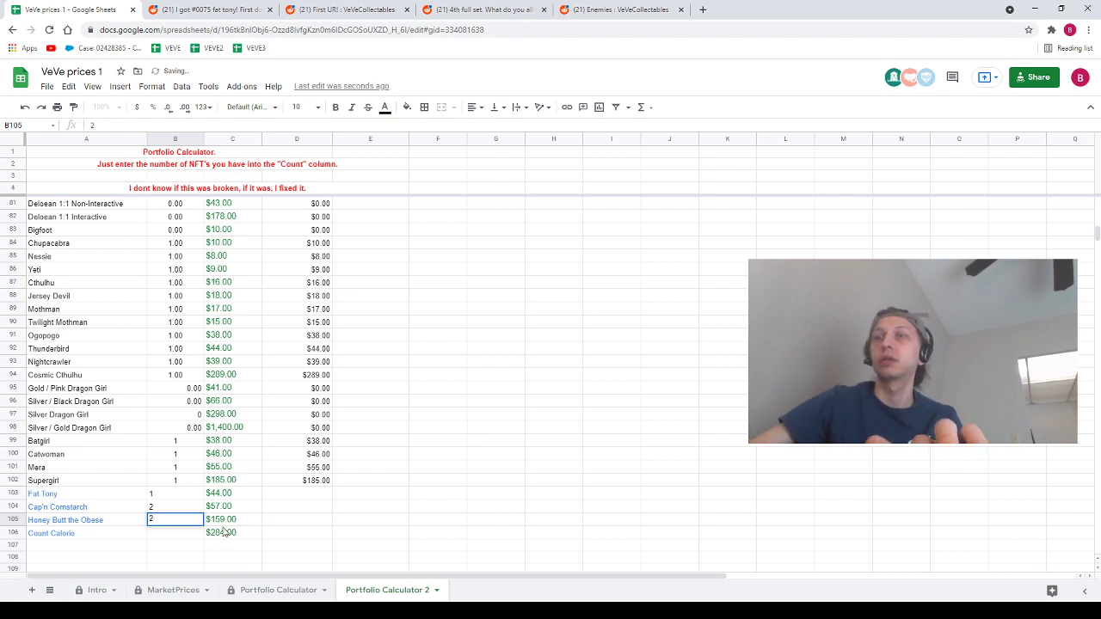
click(233, 592)
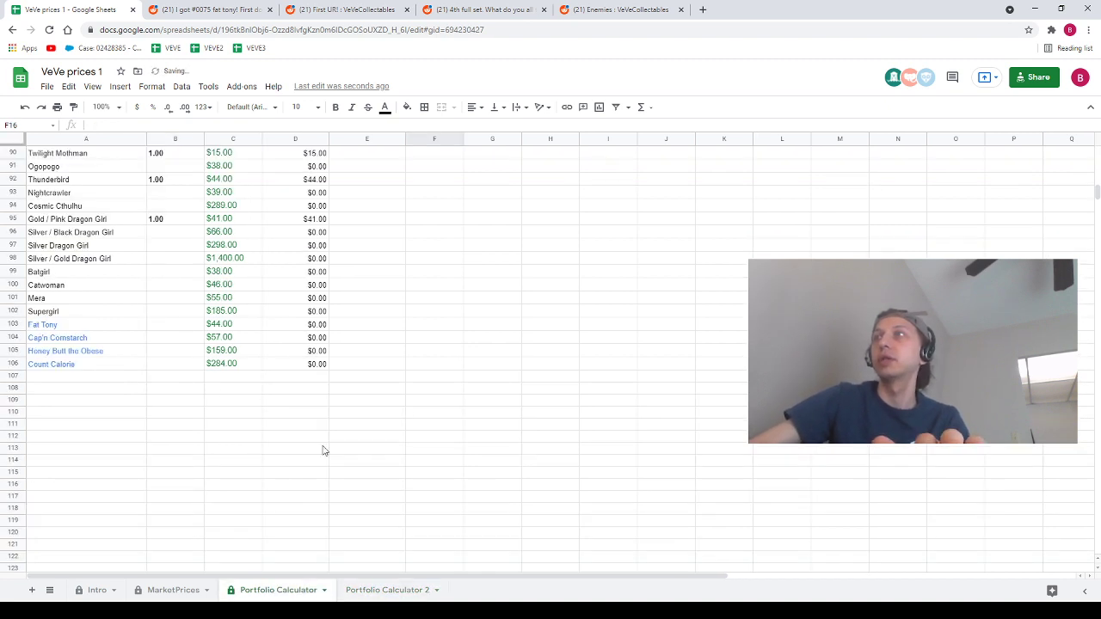
click(371, 588)
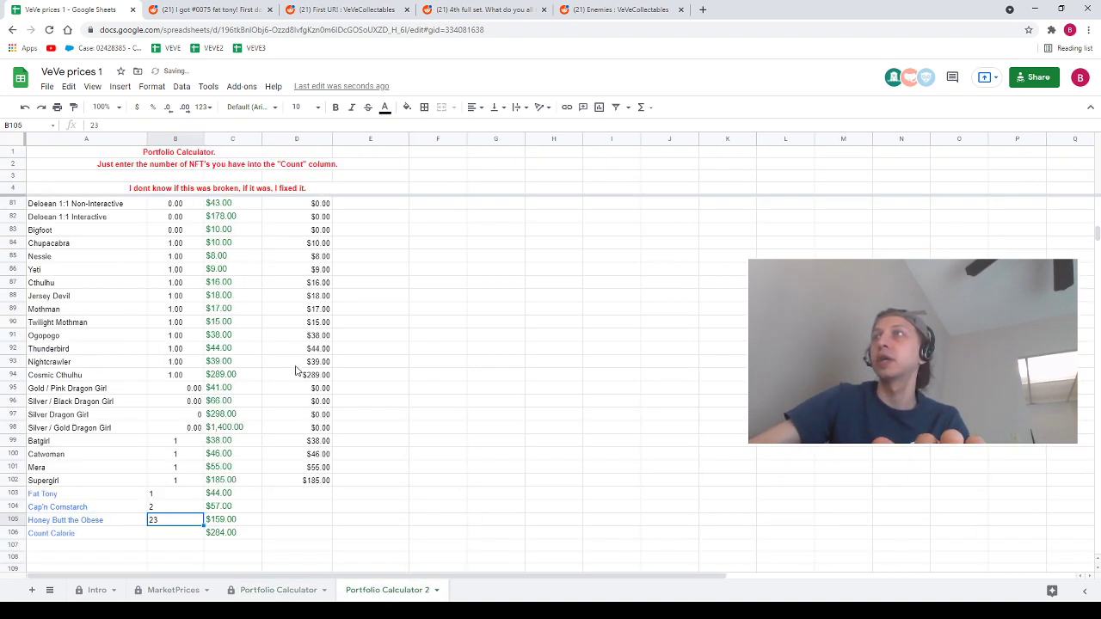
- Extend the total value formula from D102 down to D106 for the four new NFTs on Portfolio Calculator 2
click(324, 482)
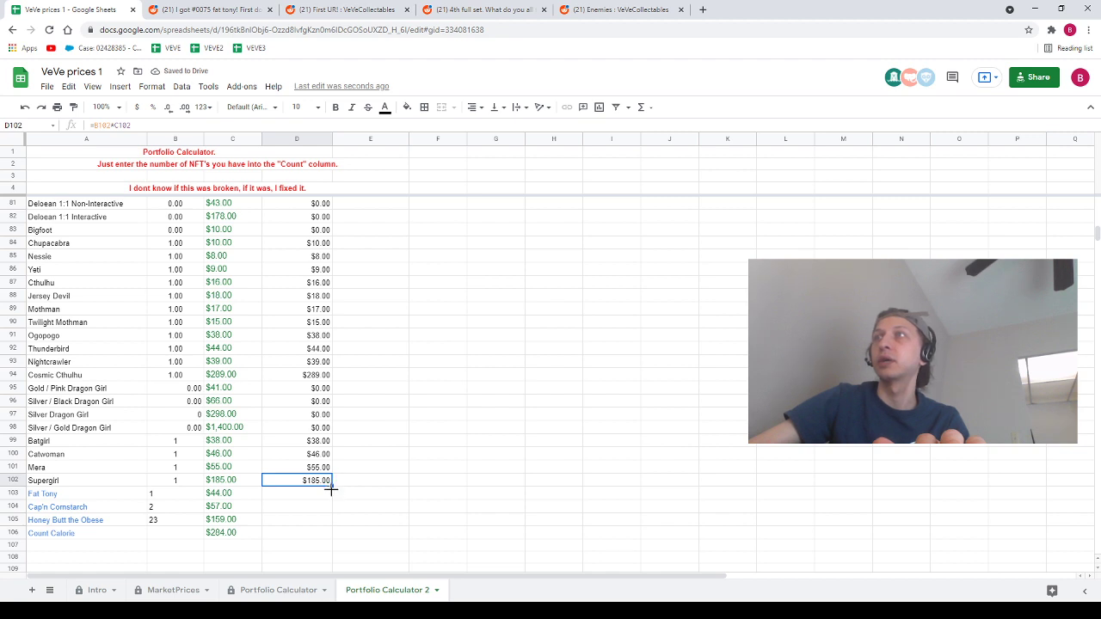
drag(330, 492, 320, 529)
drag(388, 511, 388, 510)
click(388, 509)
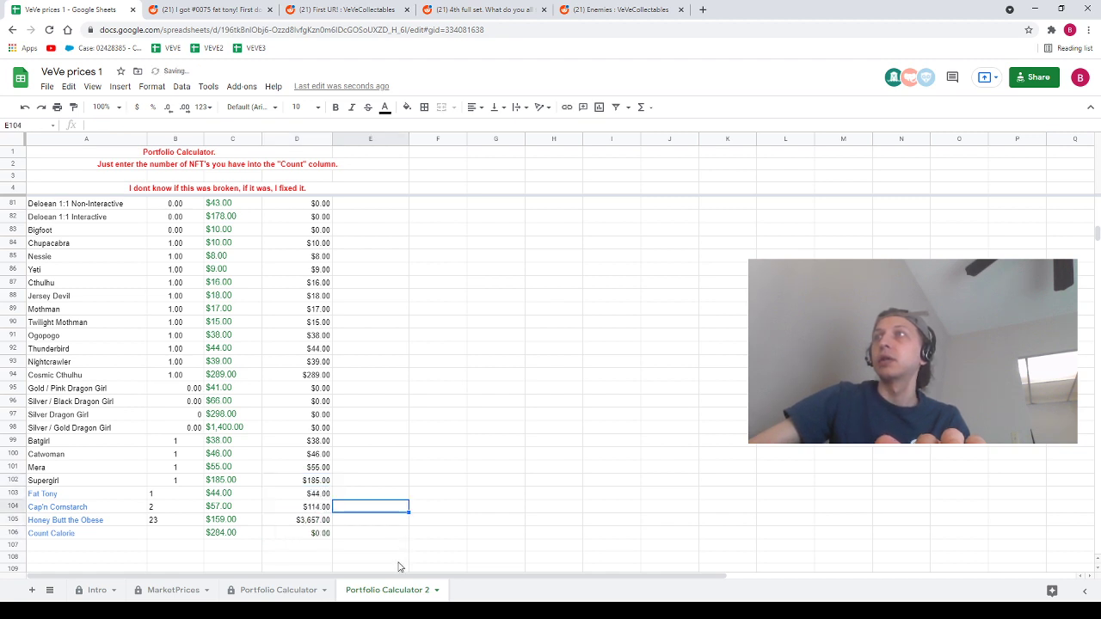
- Clear the test counts in B103:B105 for Fat Tony, Cap'n Cornstarch and Honey Butt the Obese
drag(155, 494, 159, 519)
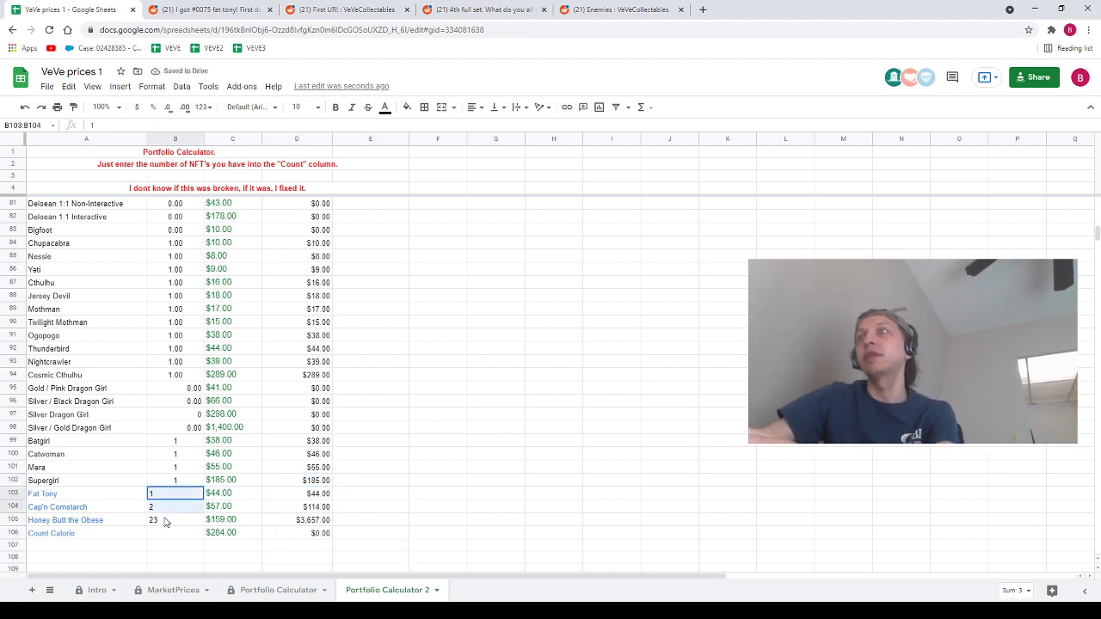
key(Delete)
click(405, 454)
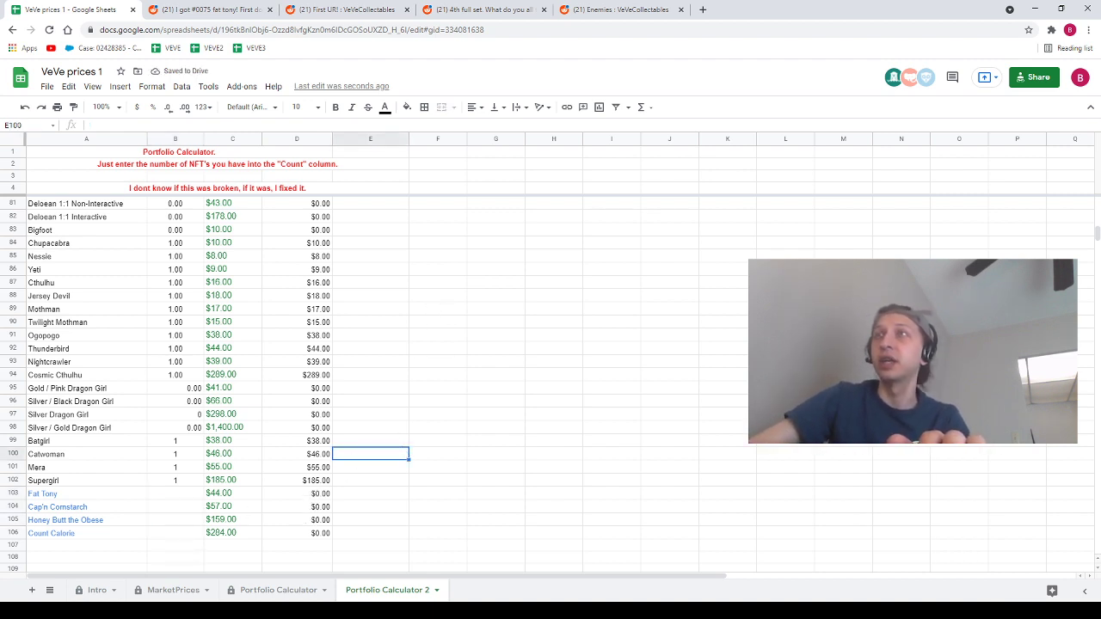
- Review the supply counts, newest prices and column D percentages of the four new NFTs on the MarketPrices sheet
click(164, 591)
scroll(158, 494, up, 1)
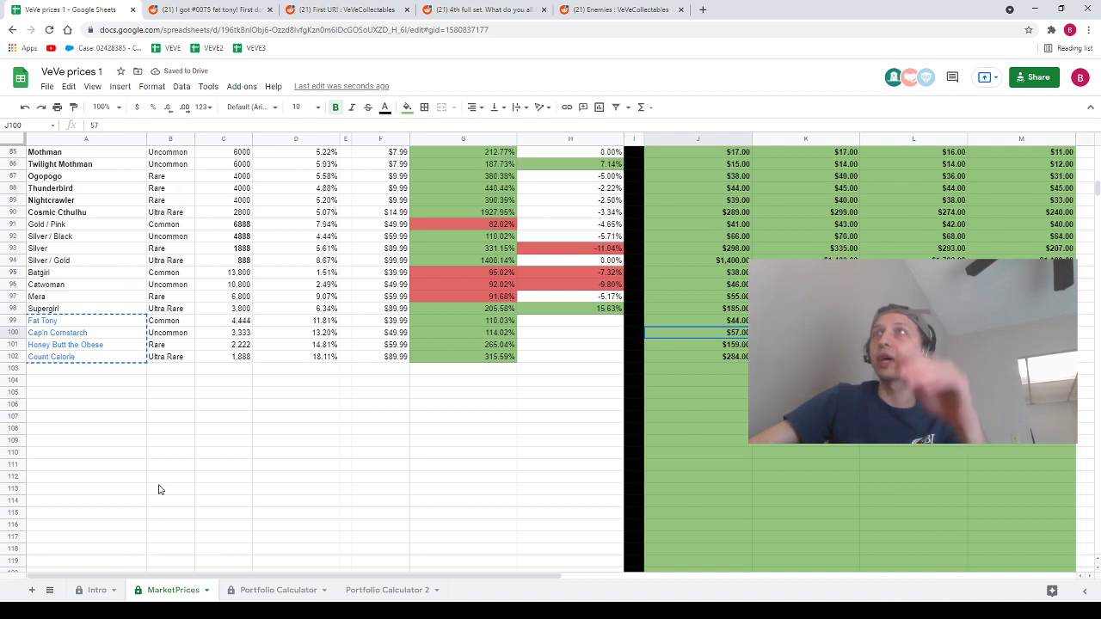
click(160, 488)
click(225, 370)
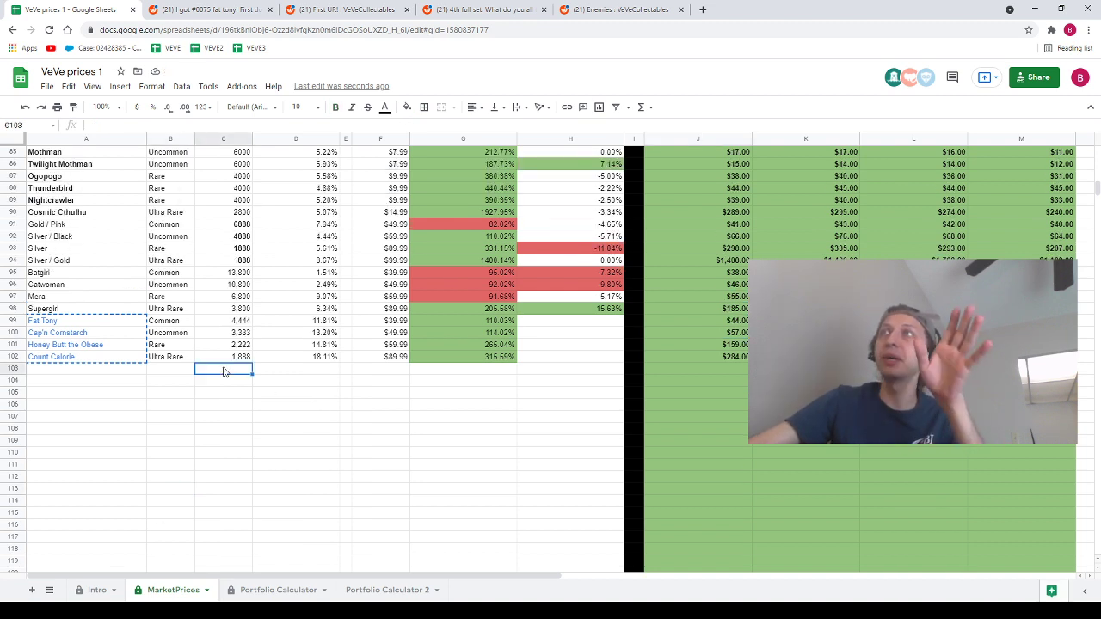
click(214, 332)
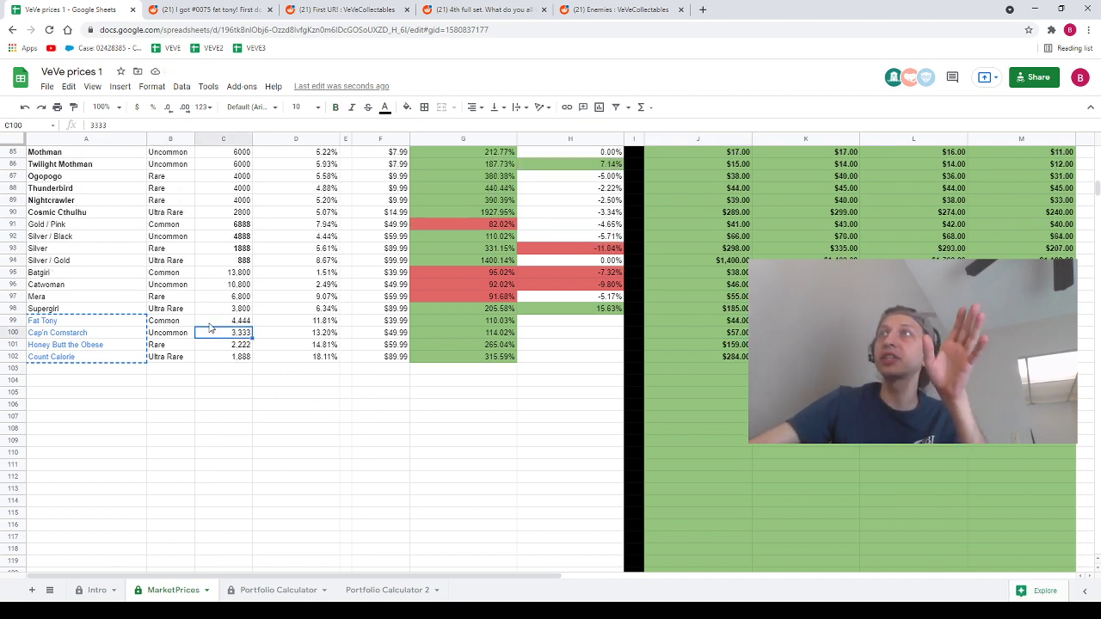
click(709, 354)
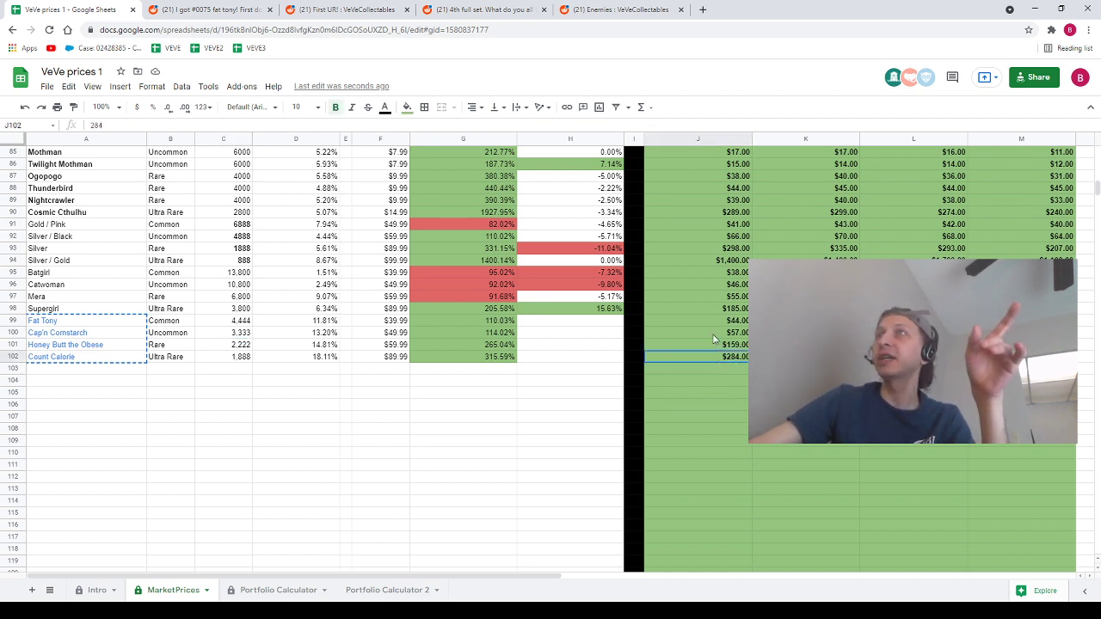
click(713, 335)
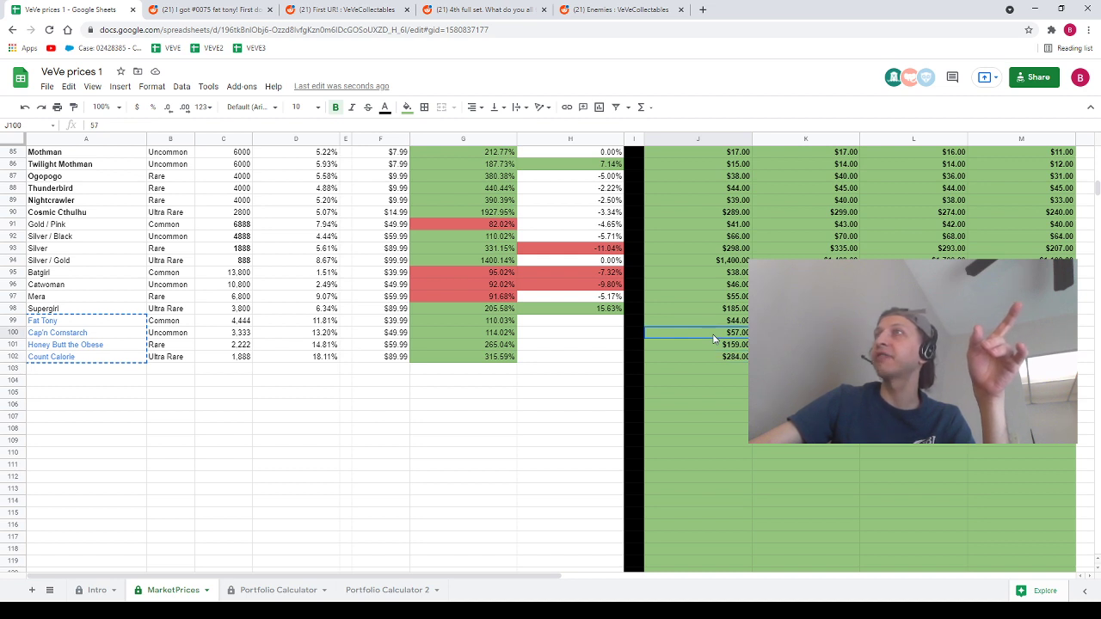
click(713, 323)
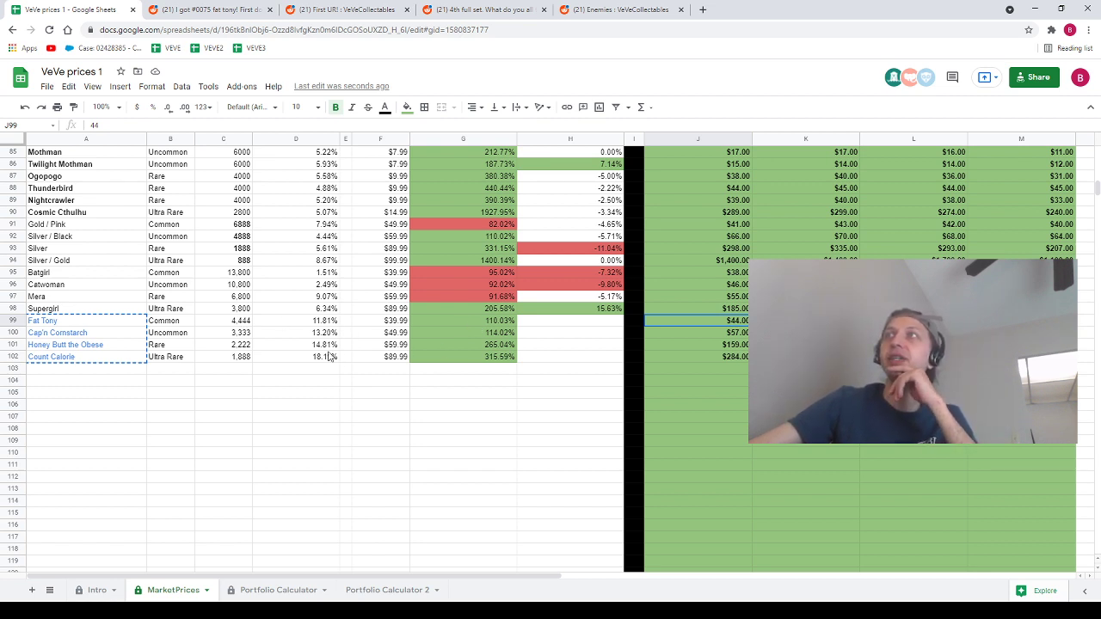
drag(318, 320, 329, 359)
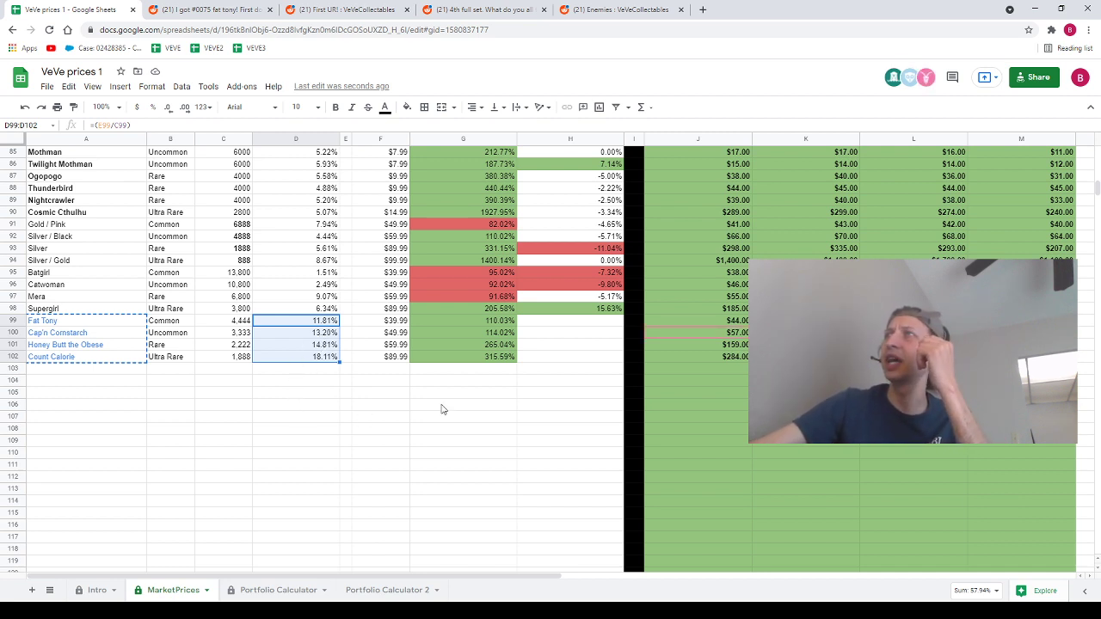
- Examine the price-to-cost ratios in G99:G102, the price change formula in H98 and the newest prices in J99:J102
click(502, 356)
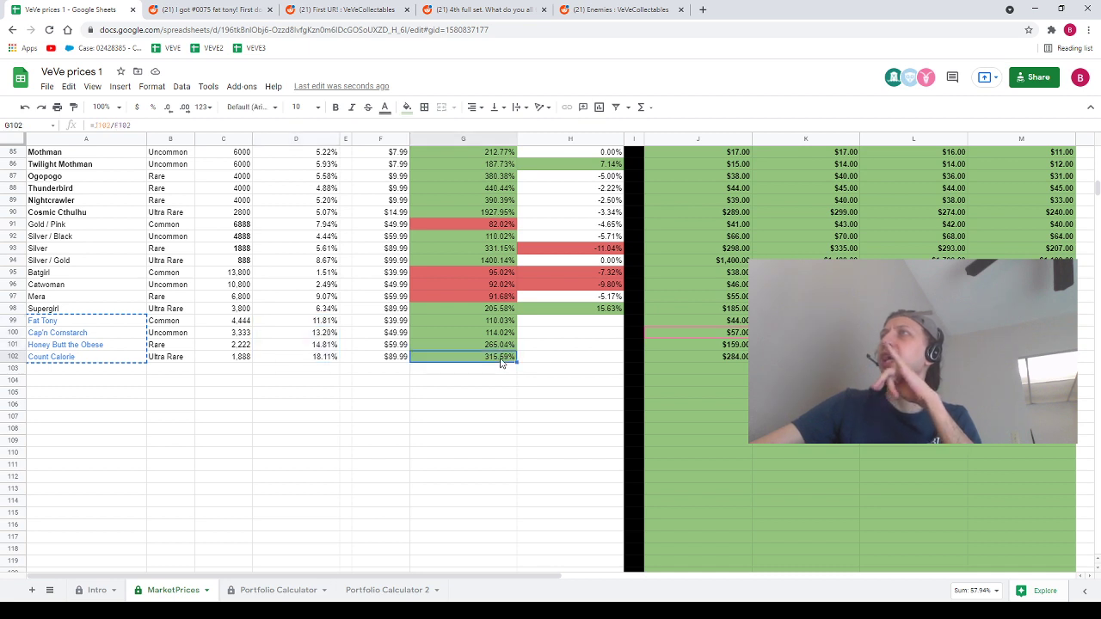
click(495, 334)
click(493, 344)
click(497, 334)
click(497, 323)
click(489, 346)
click(484, 358)
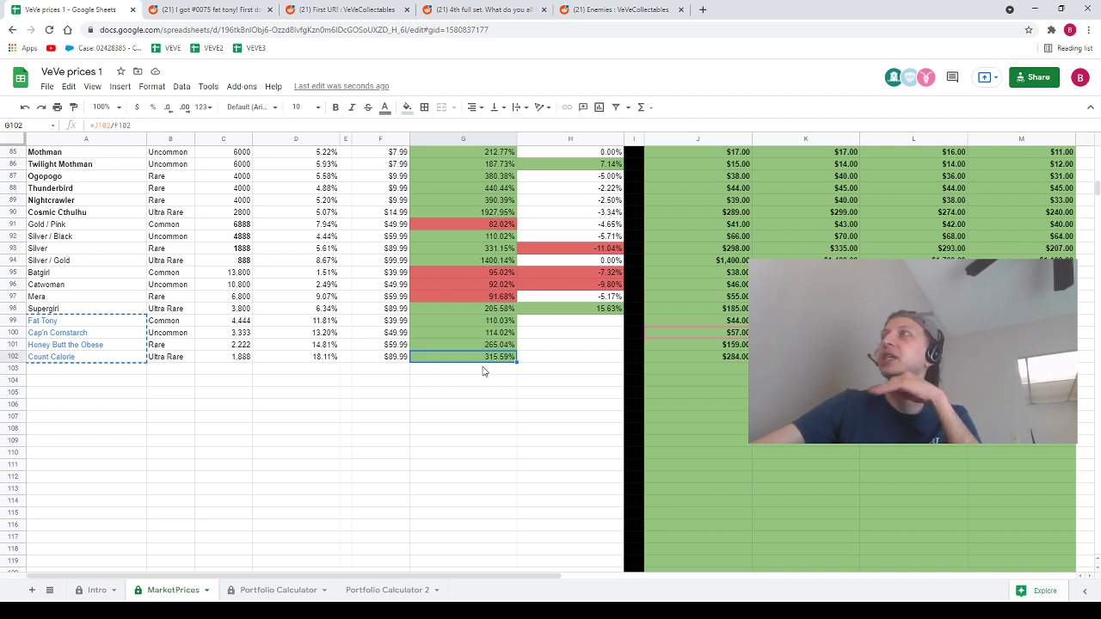
click(805, 343)
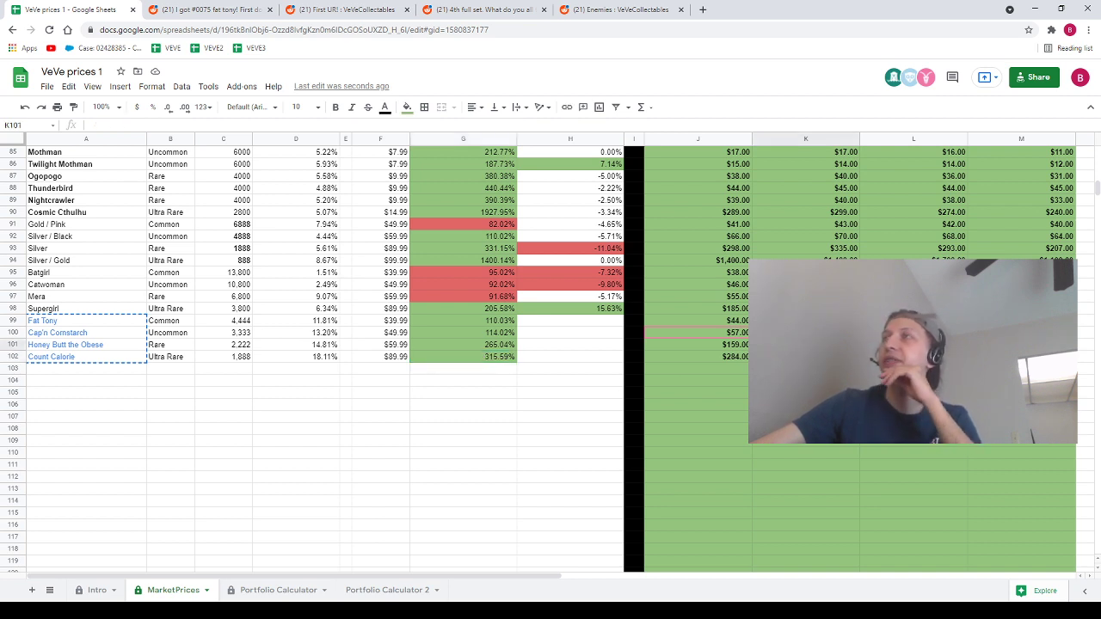
click(589, 326)
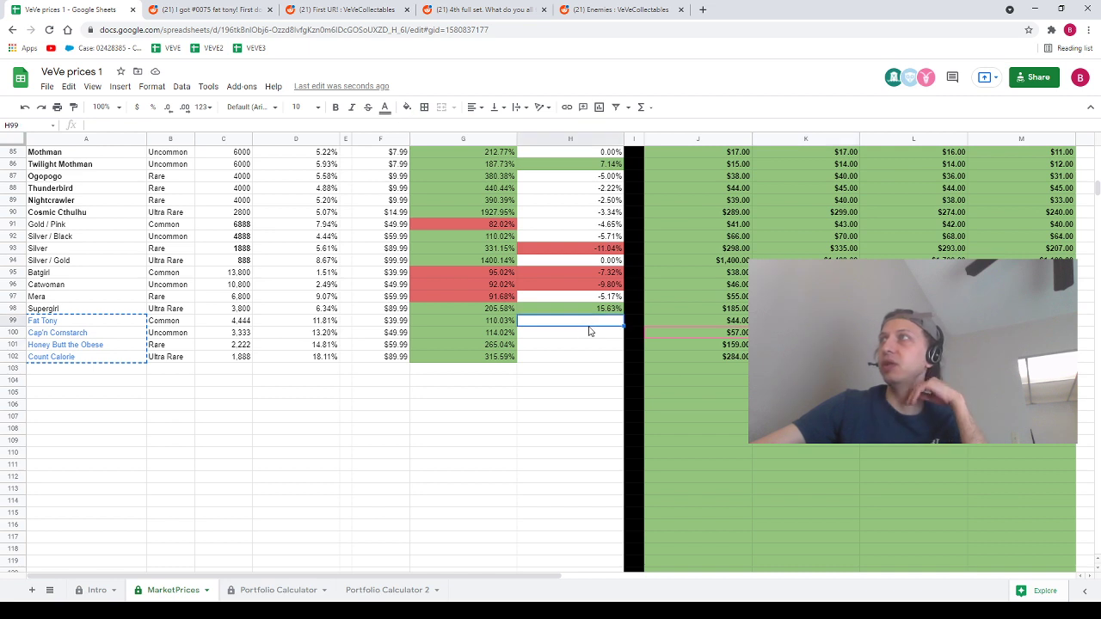
click(593, 311)
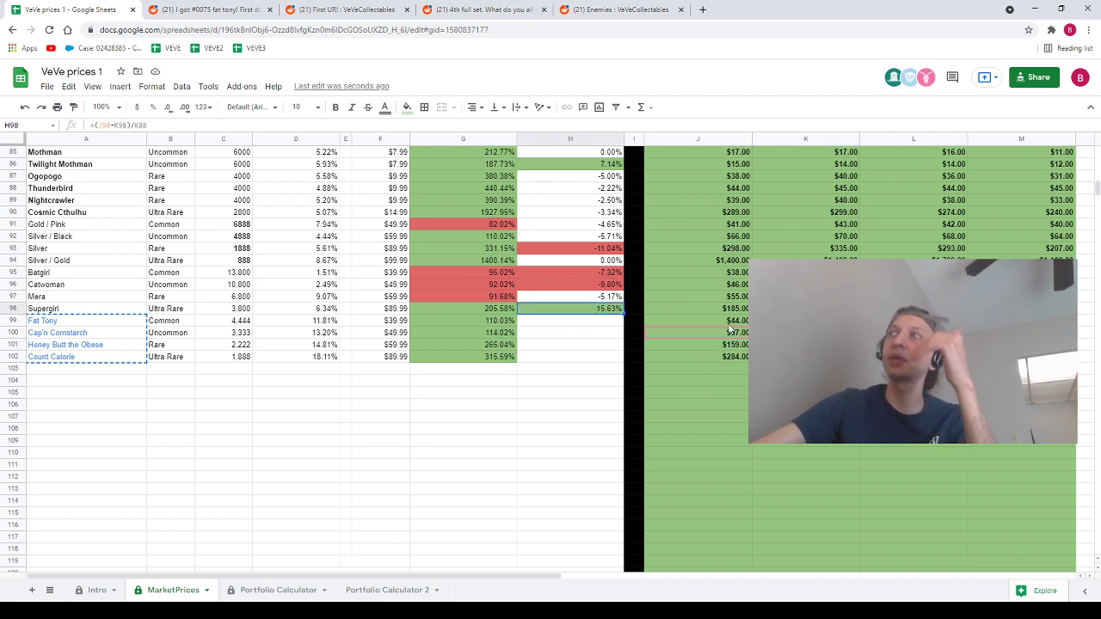
drag(730, 321, 723, 356)
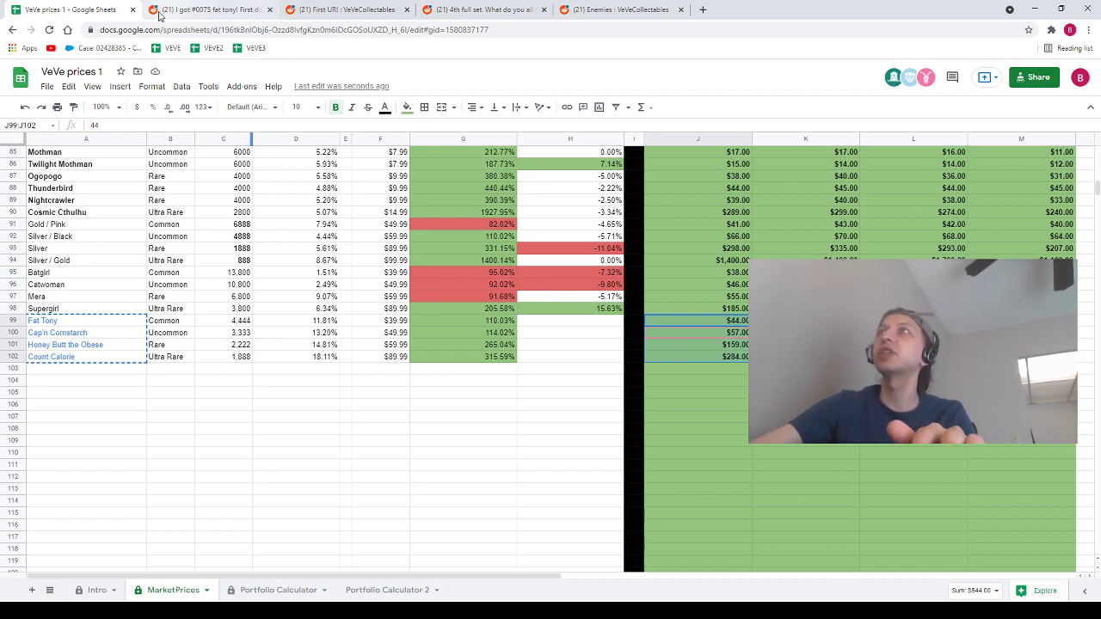
- Close the spreadsheet and the Fat Tony Reddit post, and look through the "First UR!" post about Count Calorie
click(133, 9)
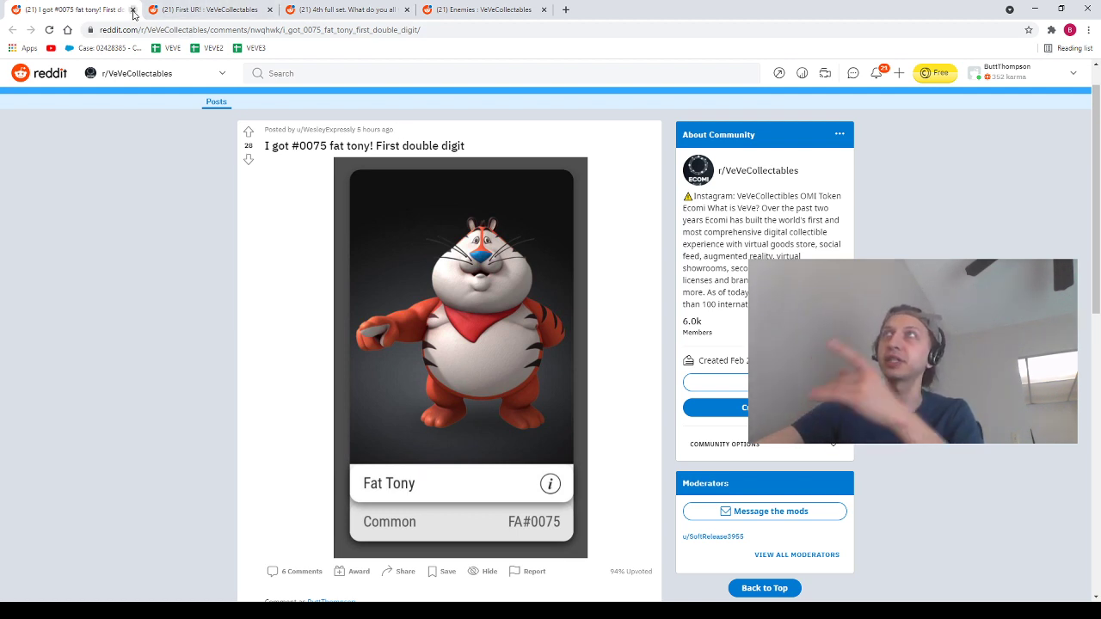
click(132, 9)
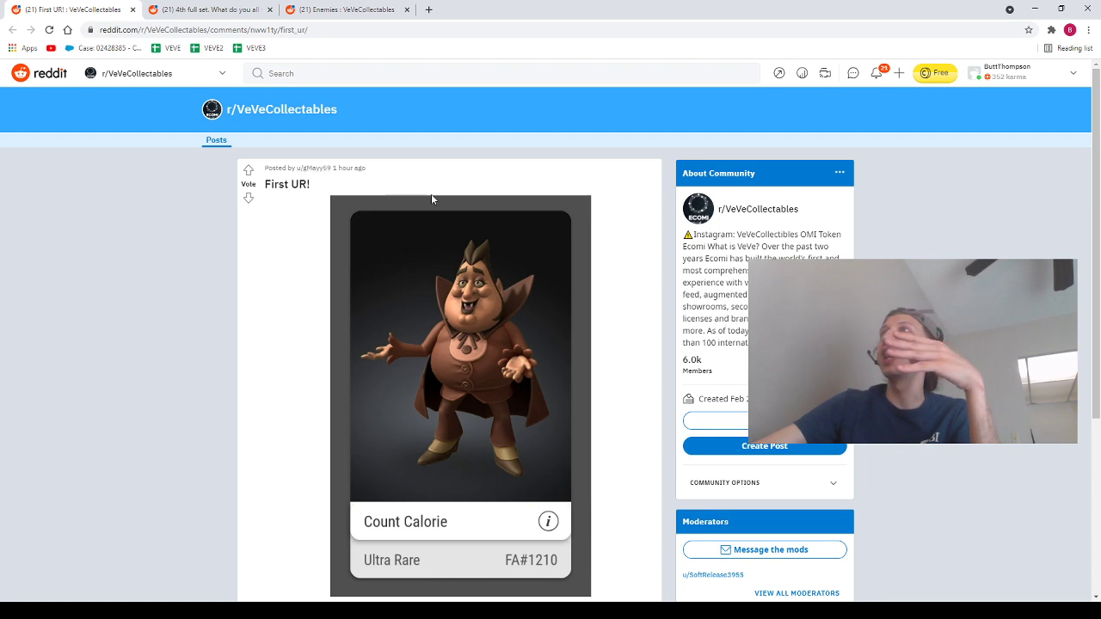
scroll(432, 199, down, 1)
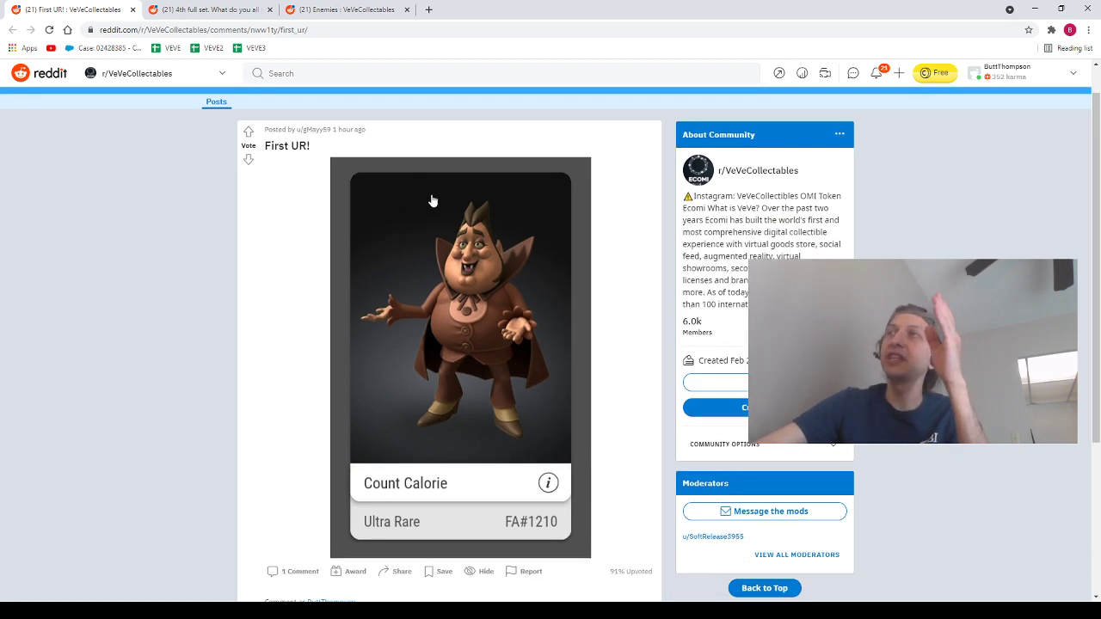
scroll(433, 200, down, 2)
scroll(431, 197, up, 3)
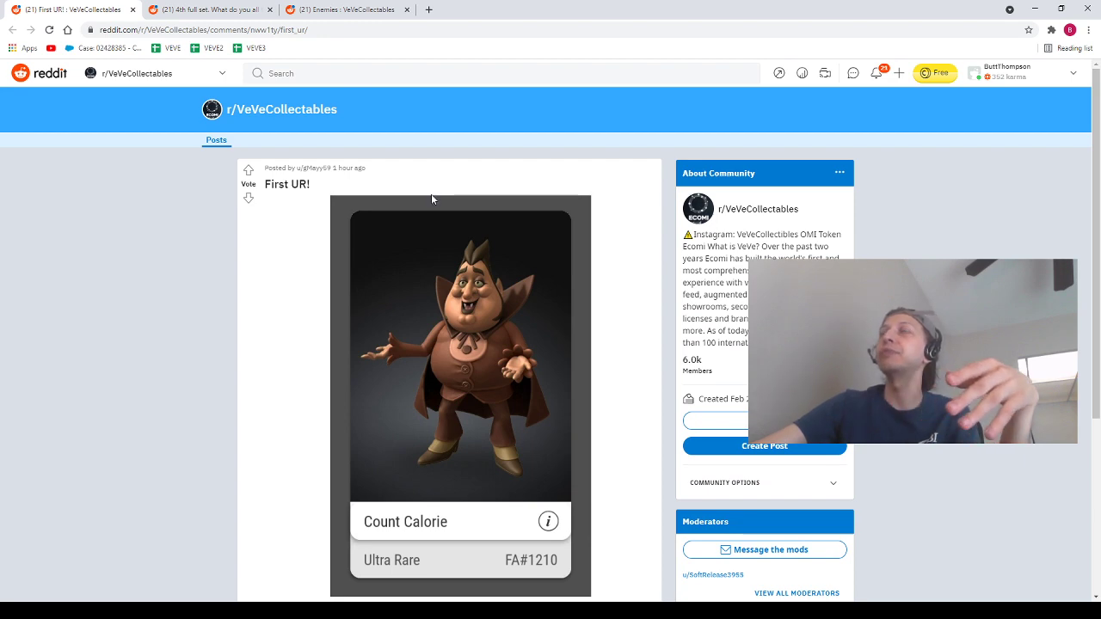
scroll(432, 199, down, 3)
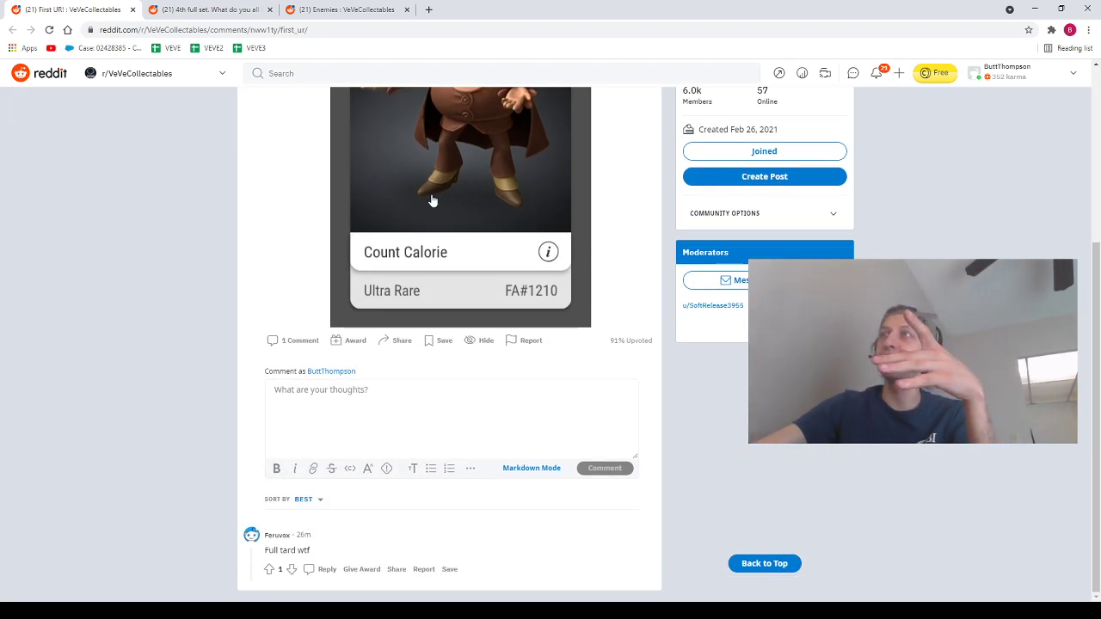
scroll(433, 200, up, 3)
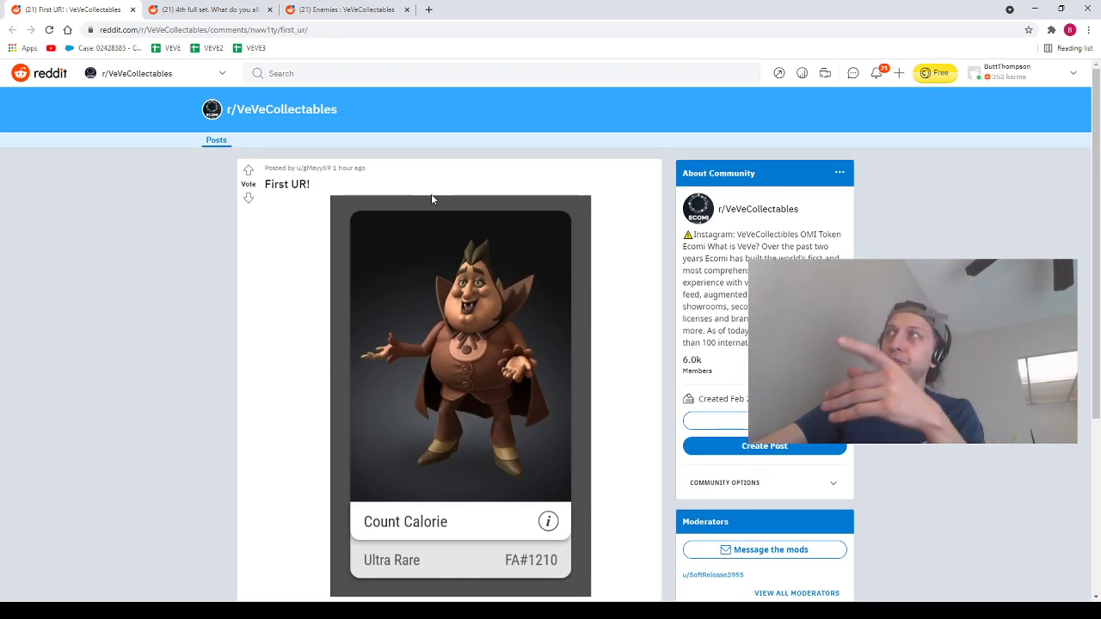
scroll(430, 197, down, 1)
scroll(431, 198, up, 1)
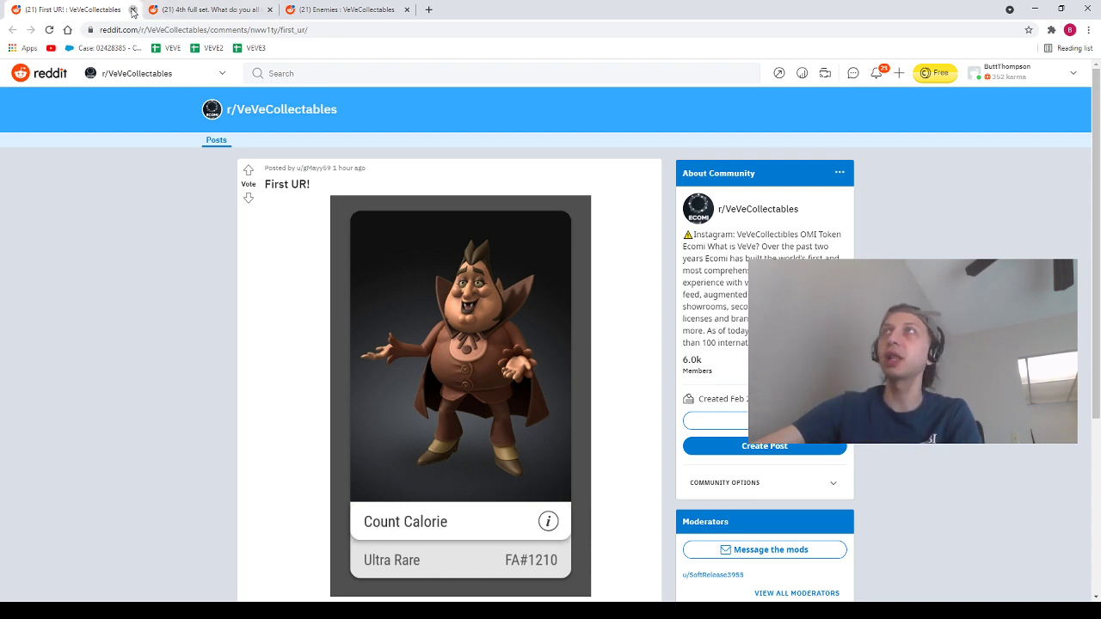
- Close the "First UR!" post and read the "4th full set" post about the Master Collector Program
click(131, 11)
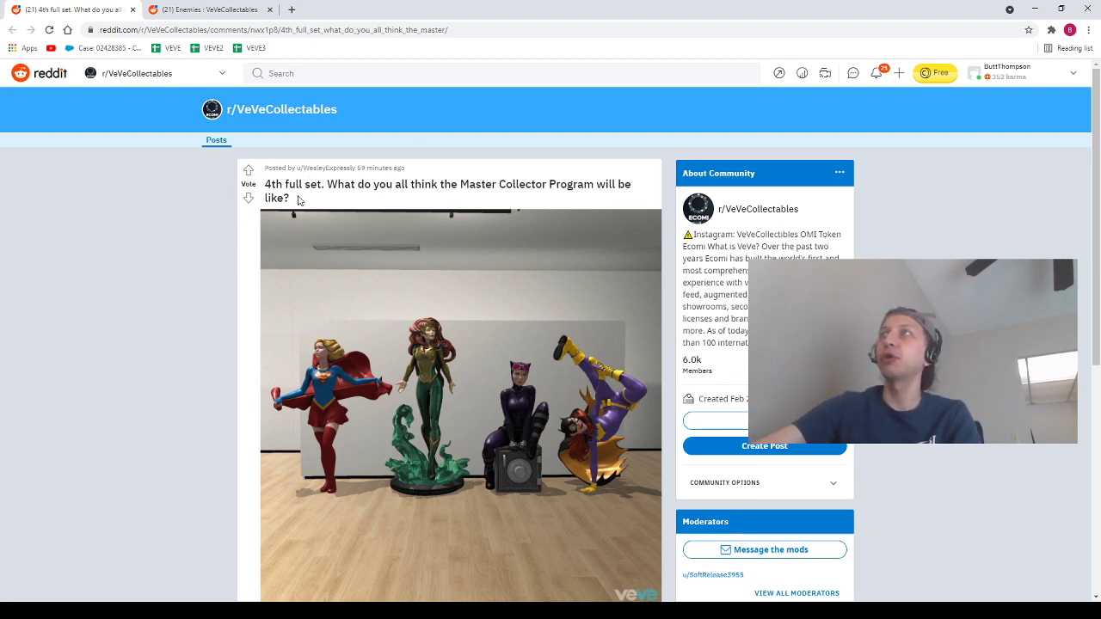
drag(297, 200, 266, 186)
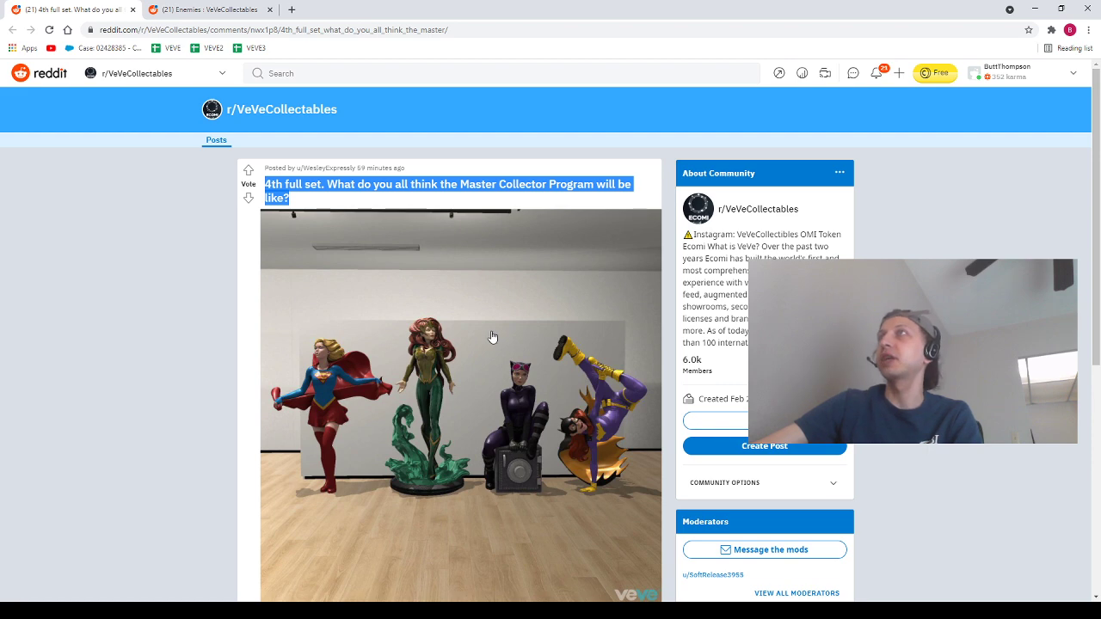
scroll(447, 347, down, 3)
scroll(440, 349, up, 2)
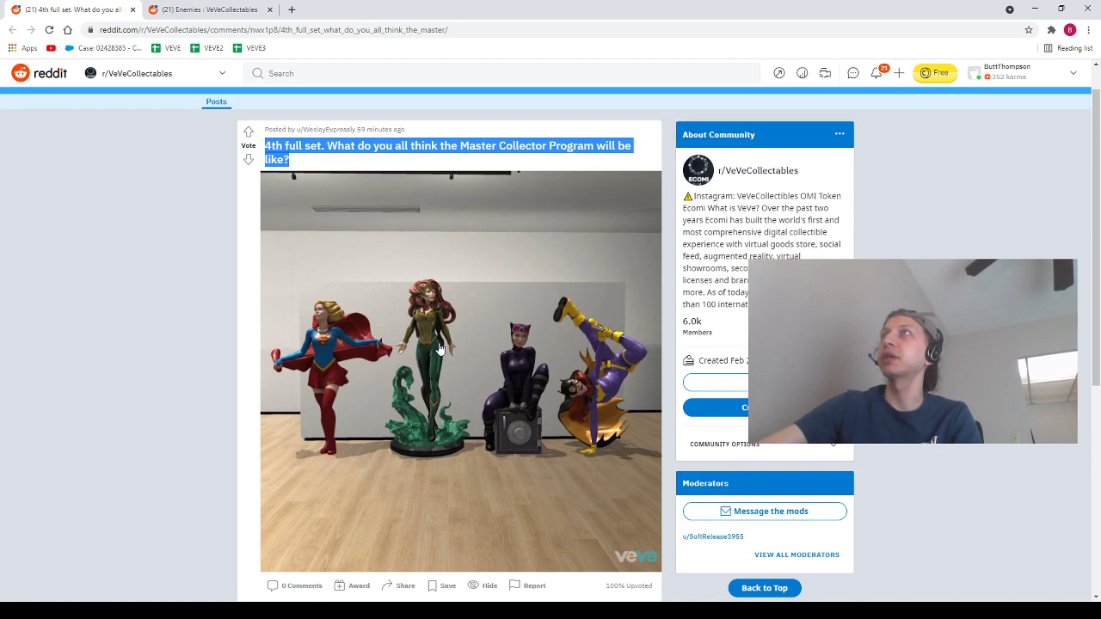
scroll(439, 348, up, 1)
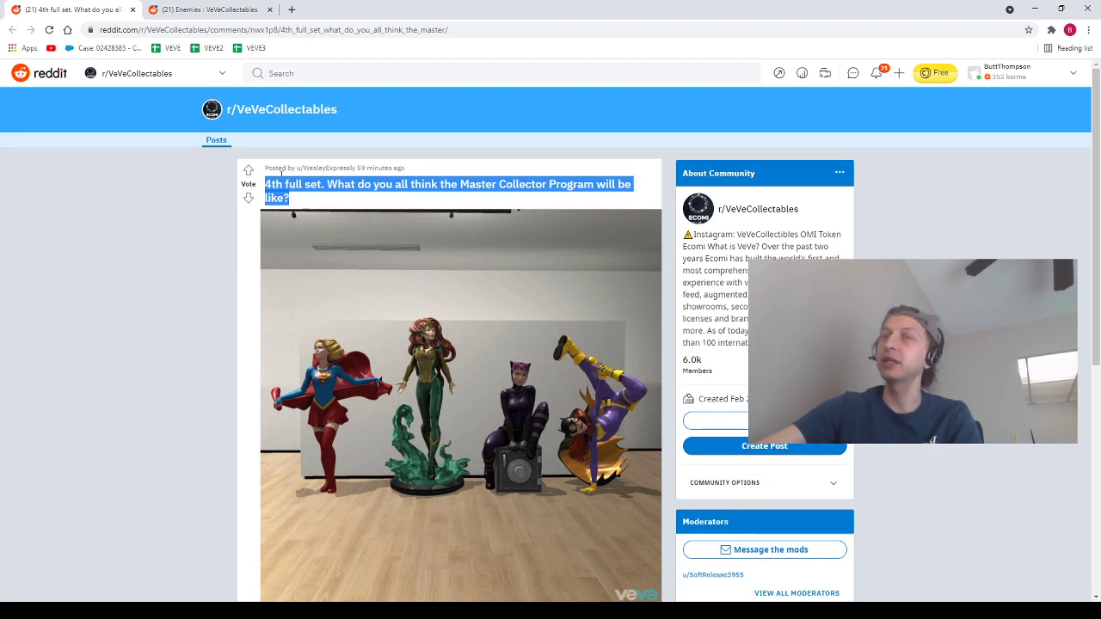
- Close the "4th full set" post and look through the "Enemies" post and its comment section
click(133, 10)
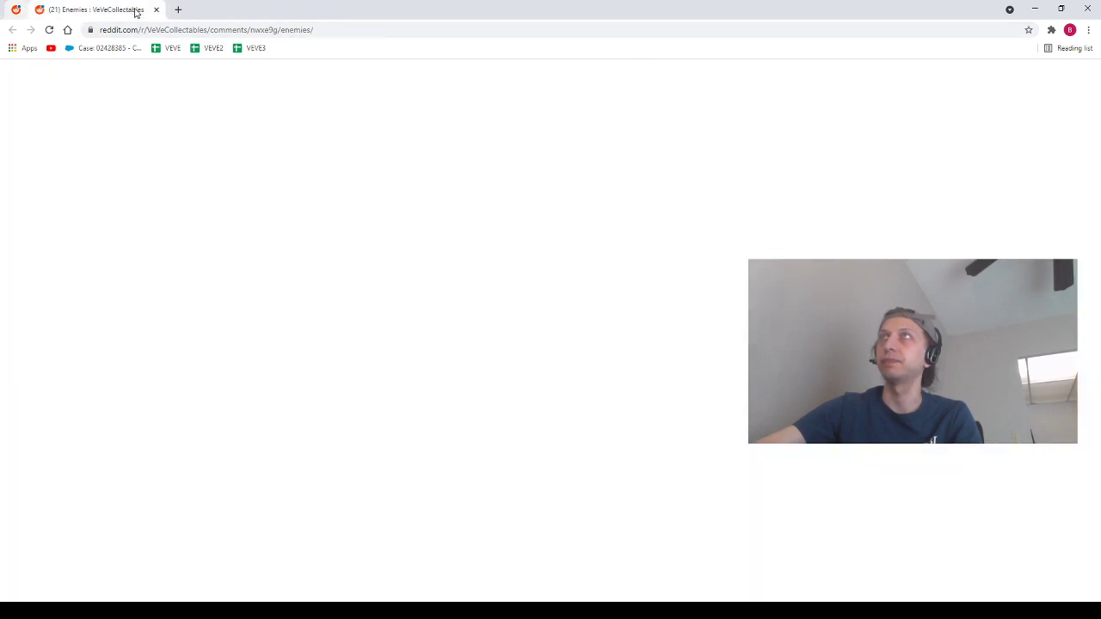
scroll(206, 277, up, 3)
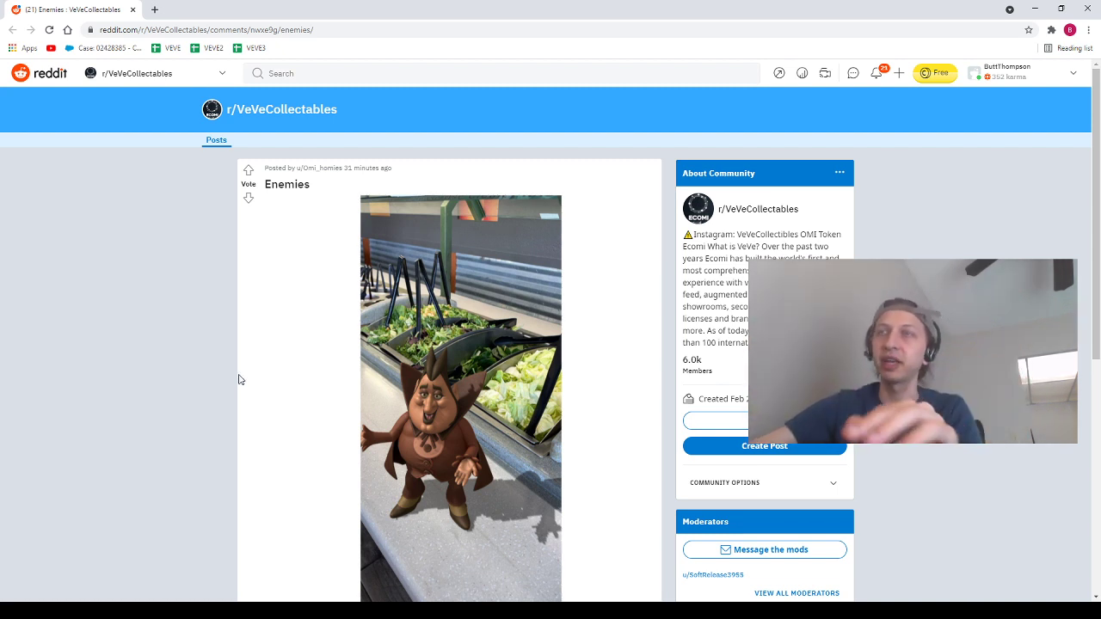
scroll(693, 400, down, 4)
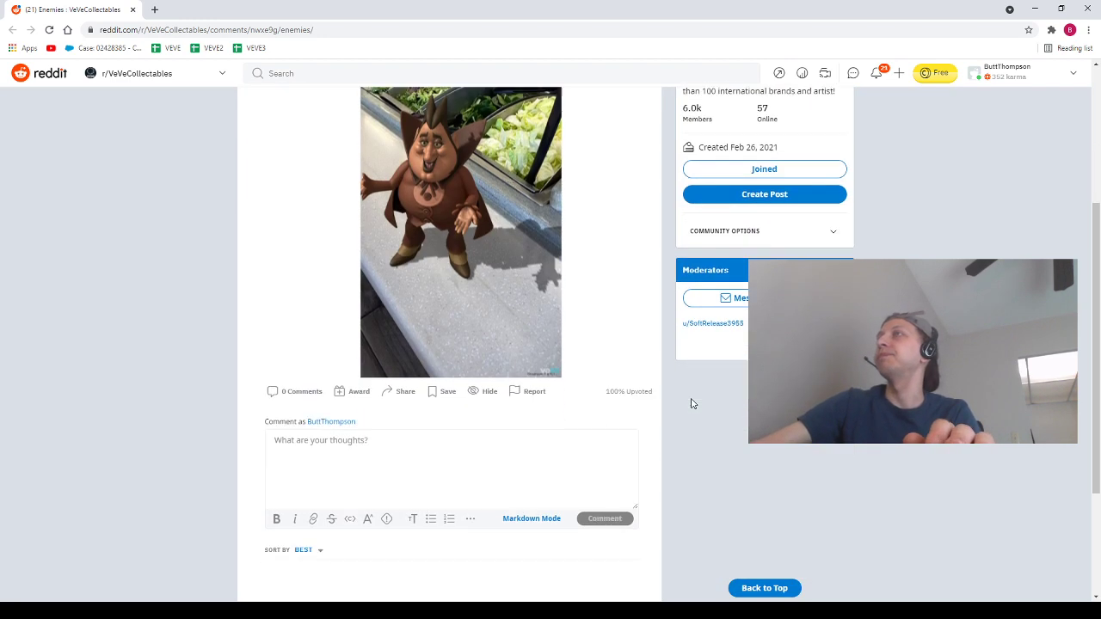
scroll(693, 401, up, 4)
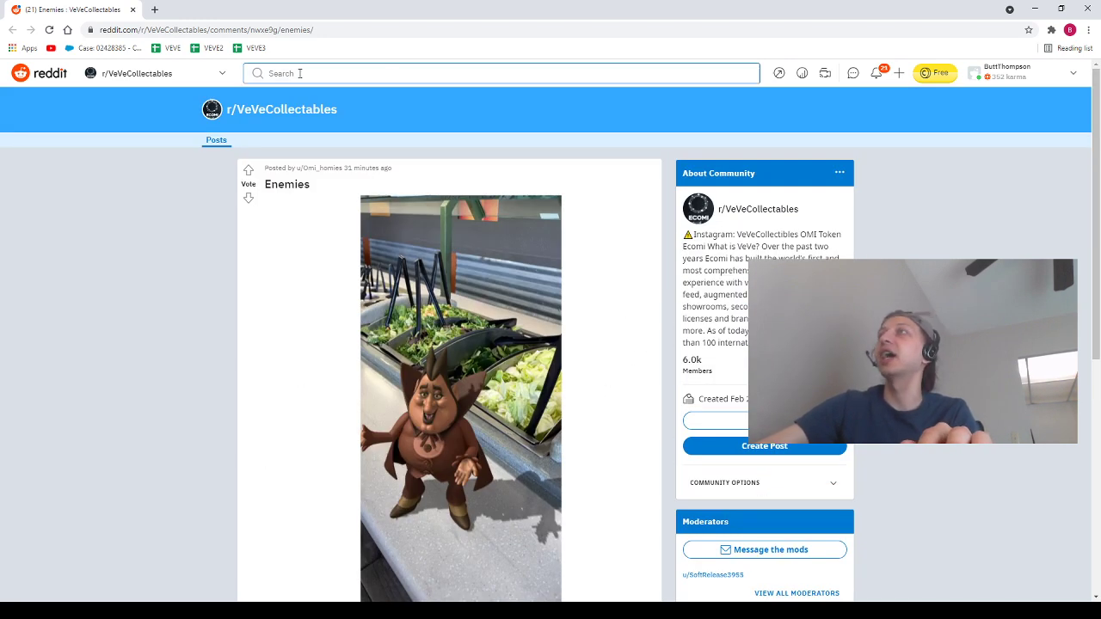